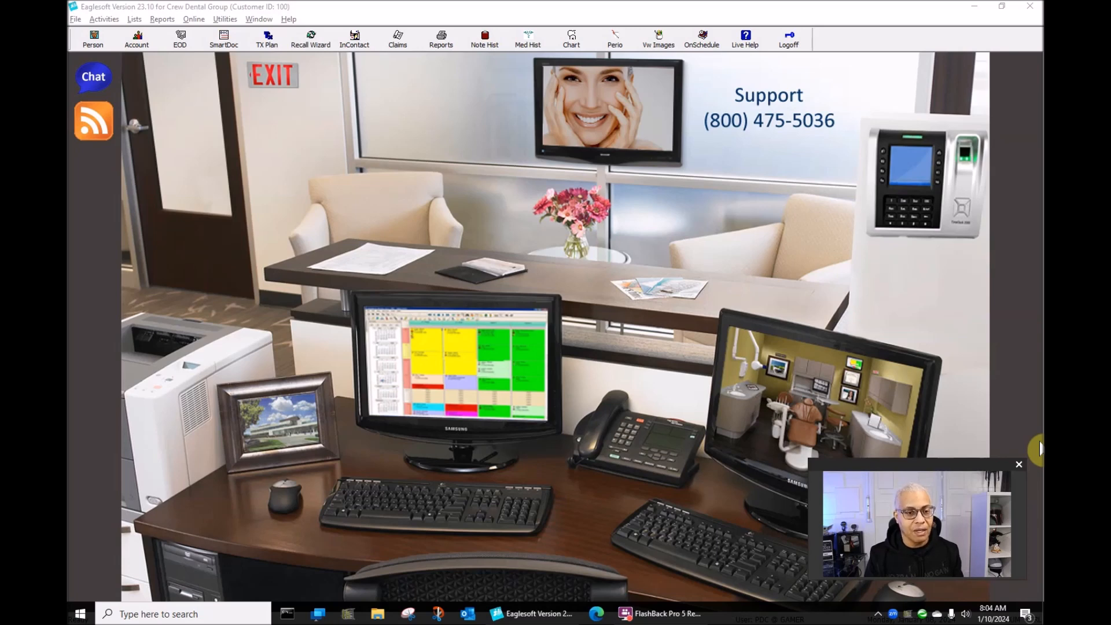
click(103, 19)
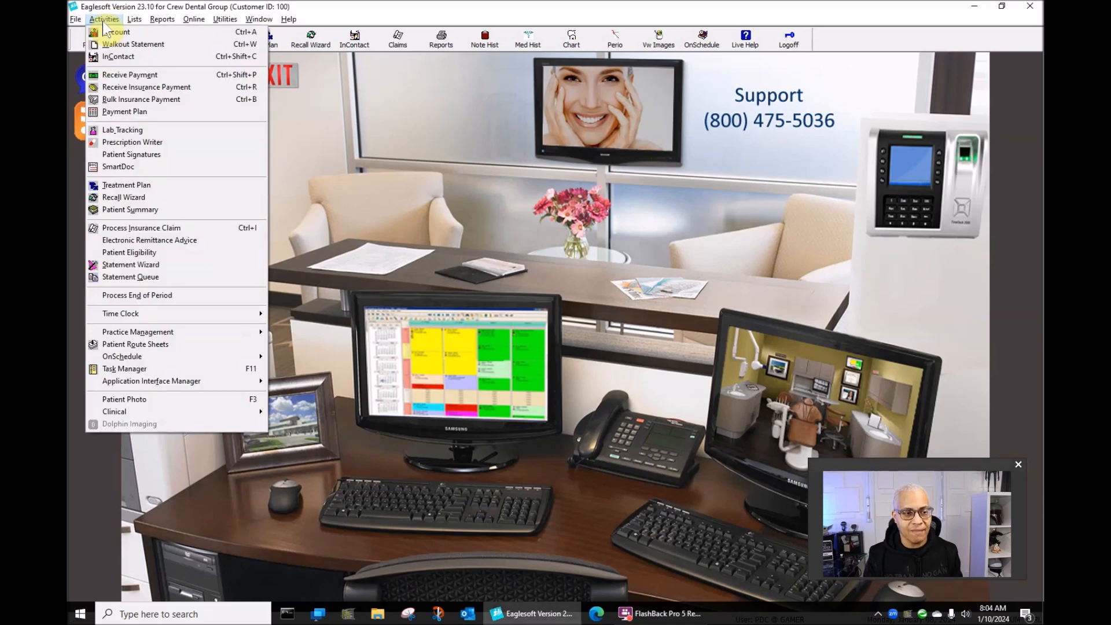
mouse_move(152, 333)
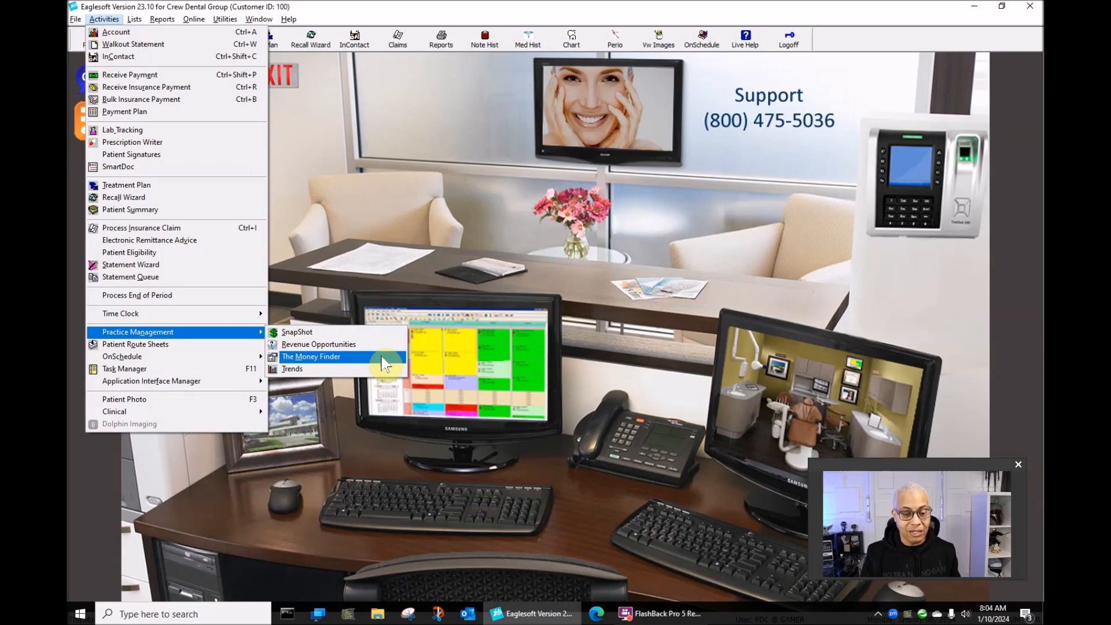
click(575, 394)
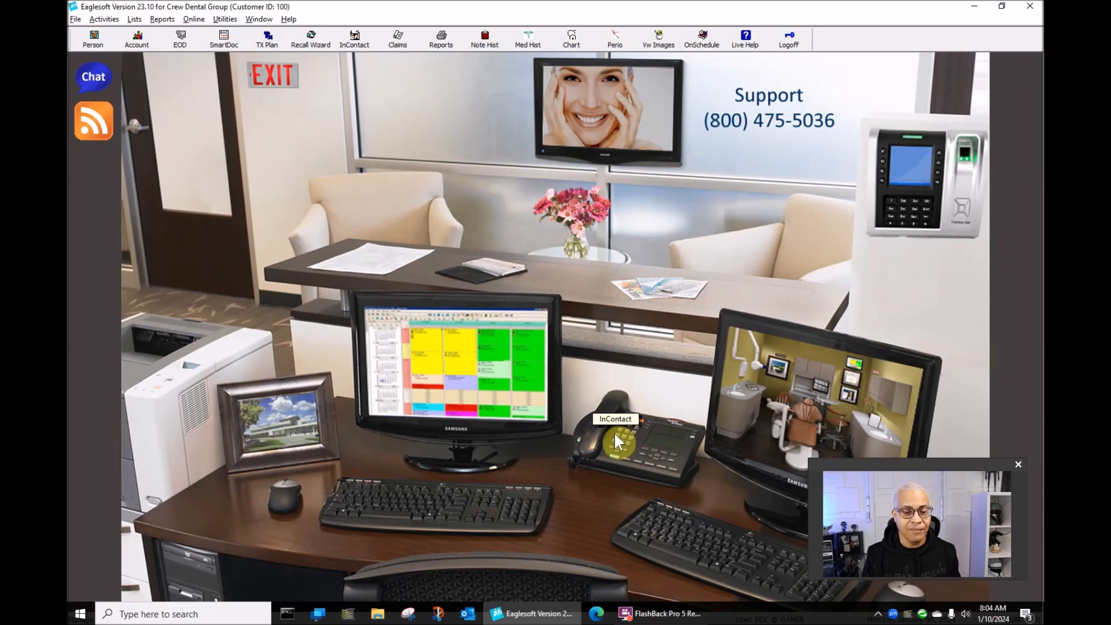
Step: Open The Money Finder and add a "Has A Planned Service" criterion to the patient match list
click(106, 20)
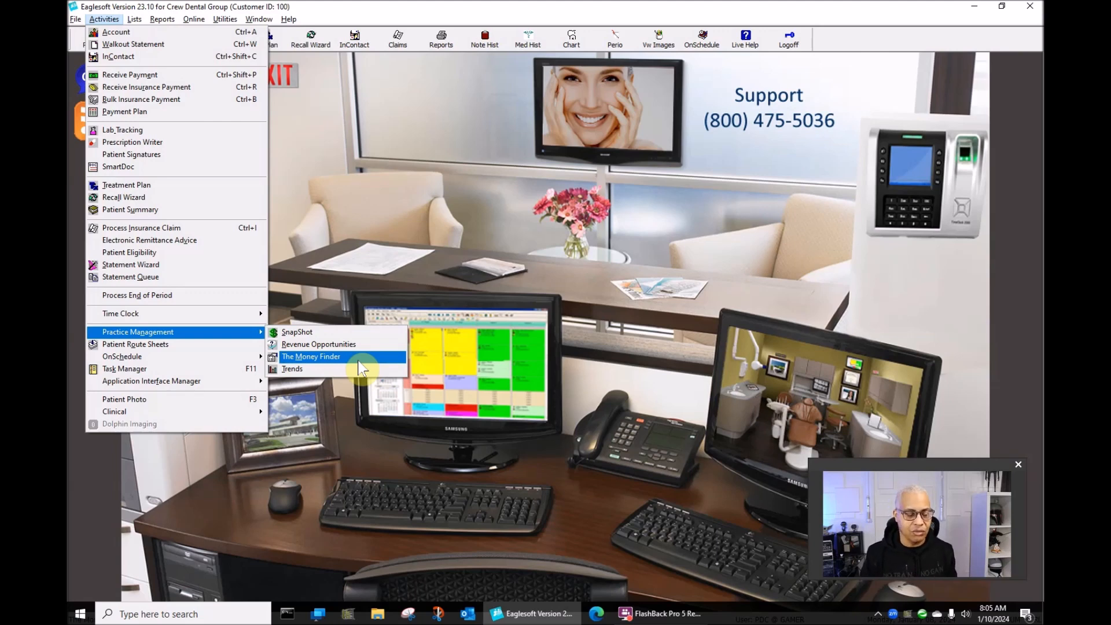
click(358, 360)
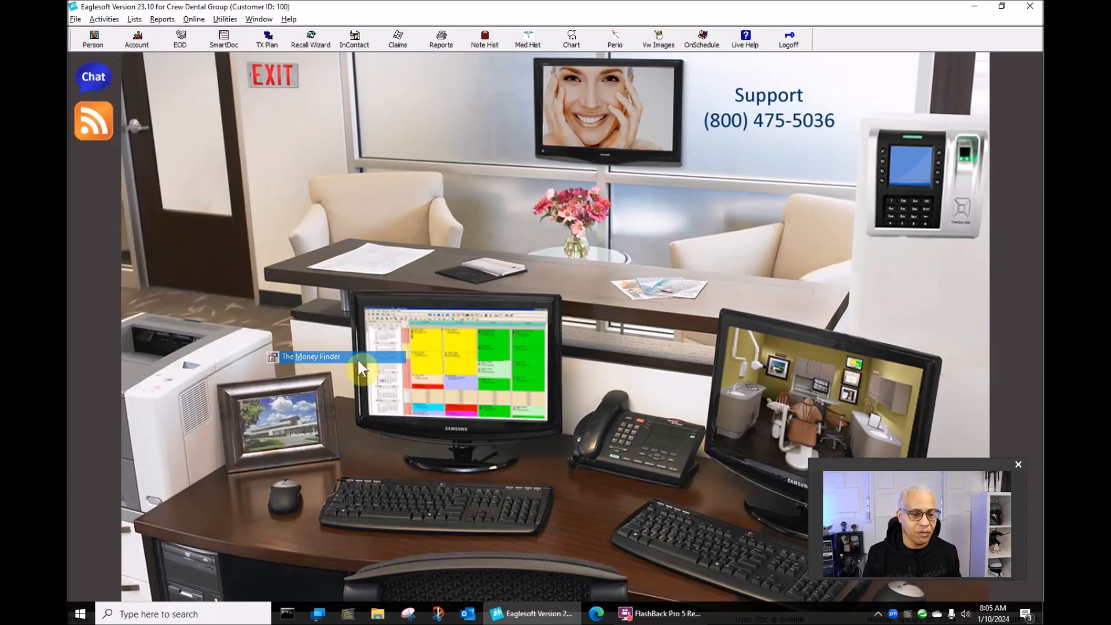
drag(244, 63, 445, 102)
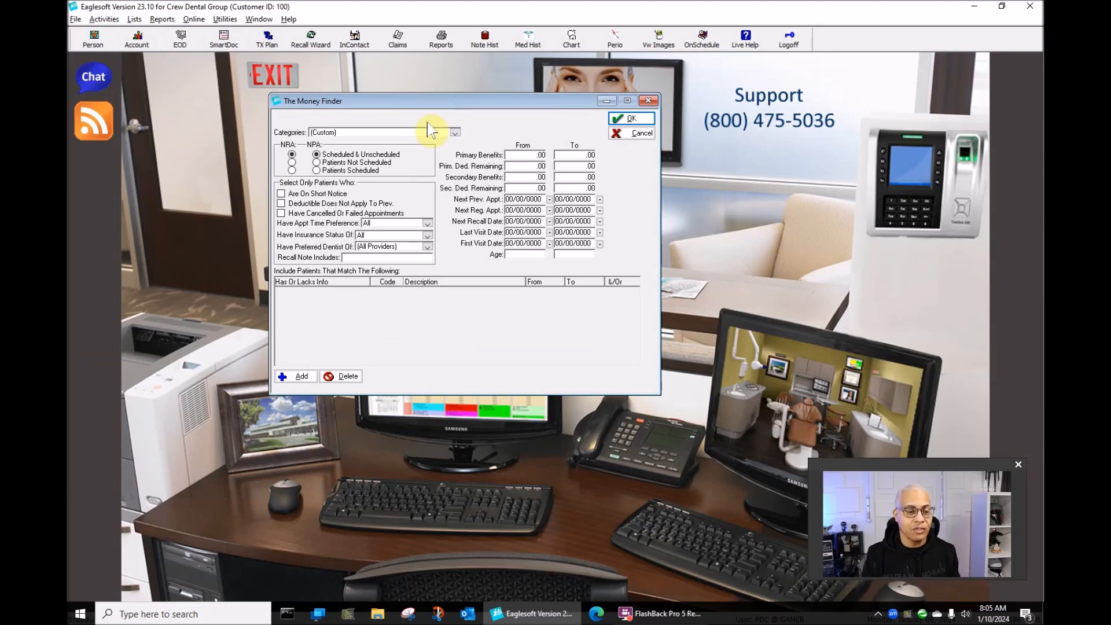
click(297, 378)
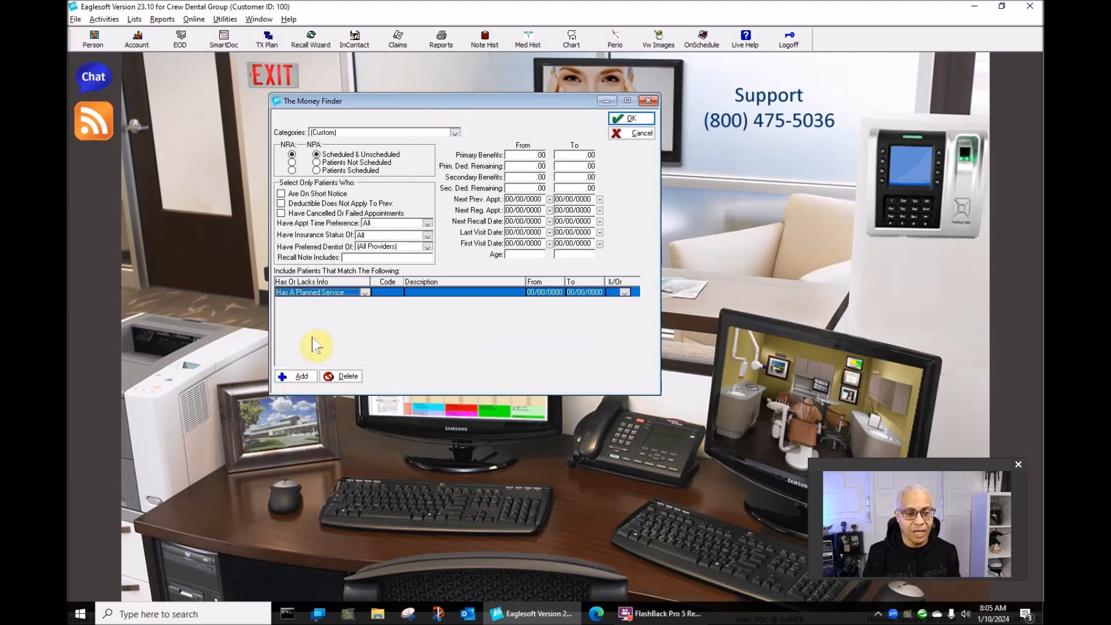
click(386, 294)
double_click(402, 294)
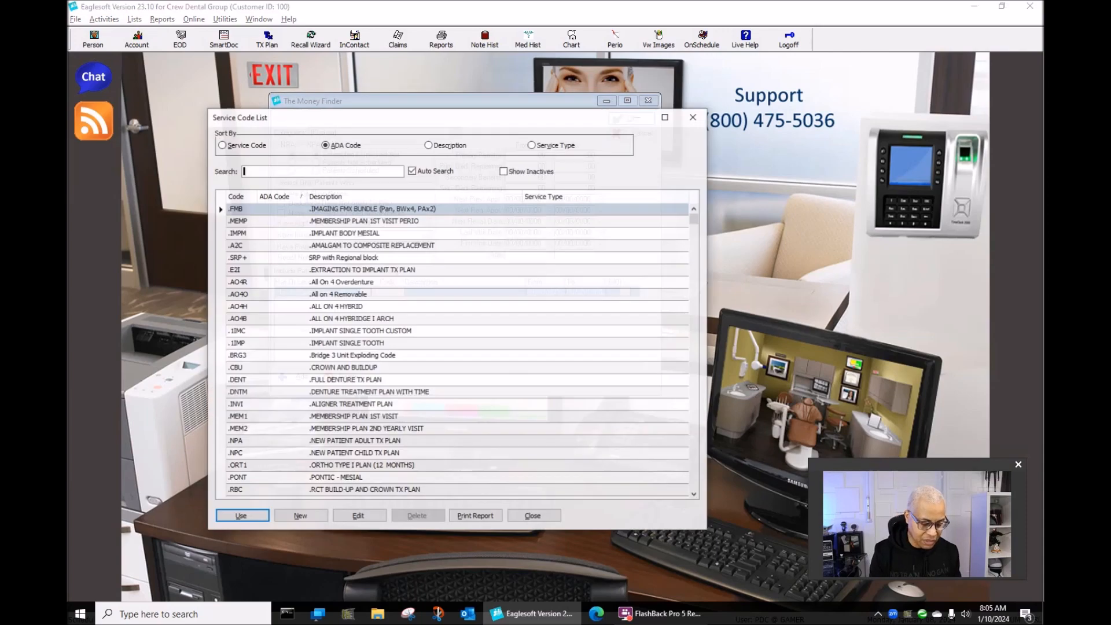
text(6010)
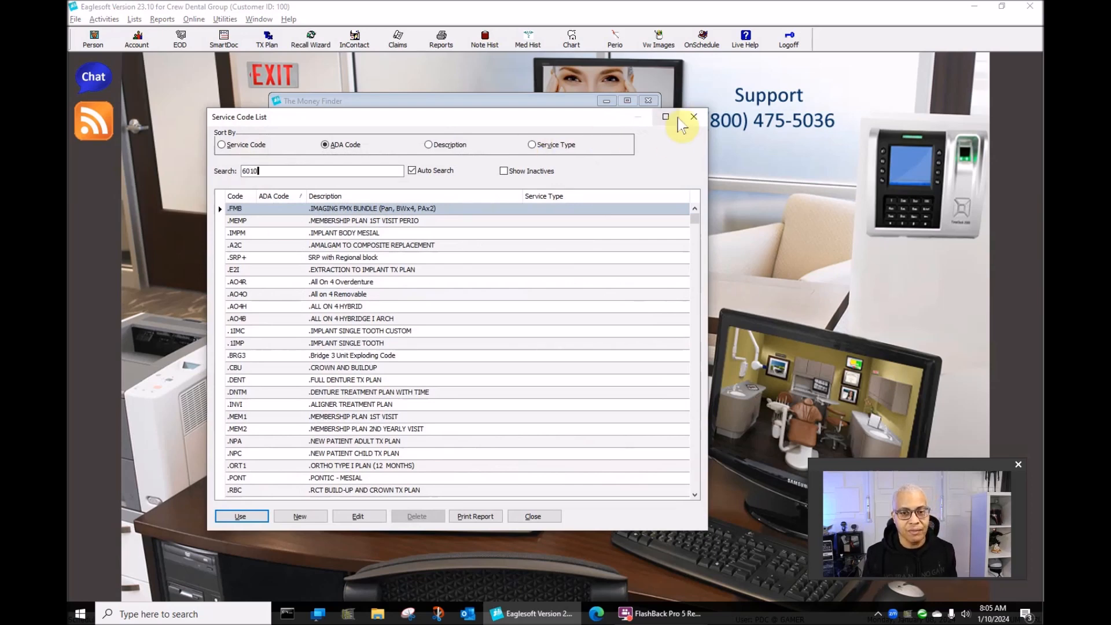
click(694, 117)
Step: Set the planned service criterion's code to D6010, IMPLANT - BODY [FOR NON-REMOVABLE], by searching the service codes for "d6010"
double_click(384, 292)
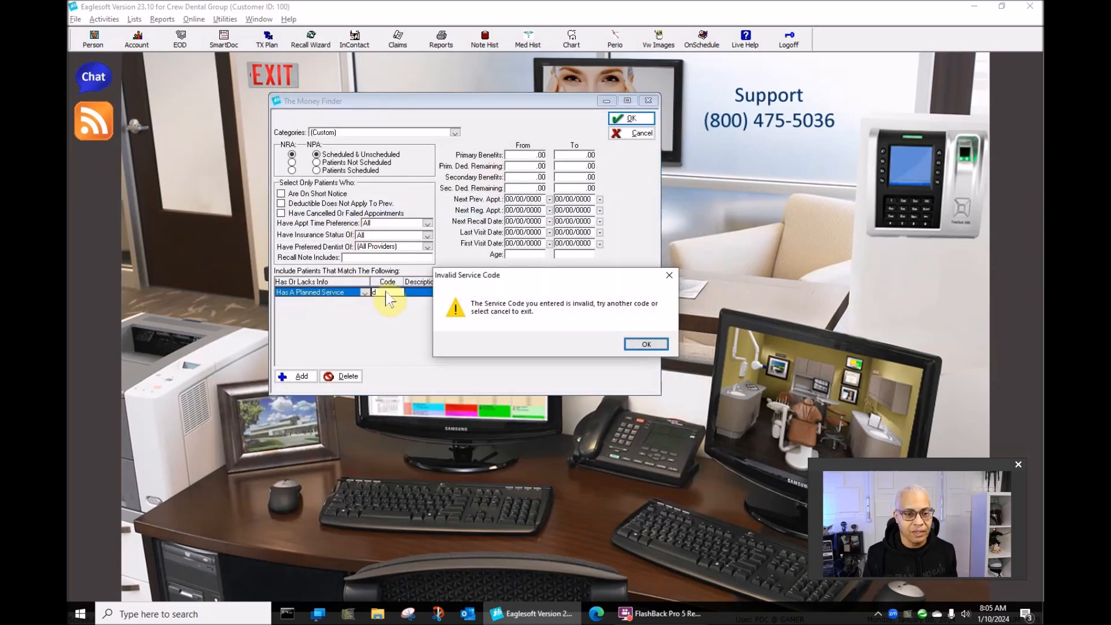
click(647, 343)
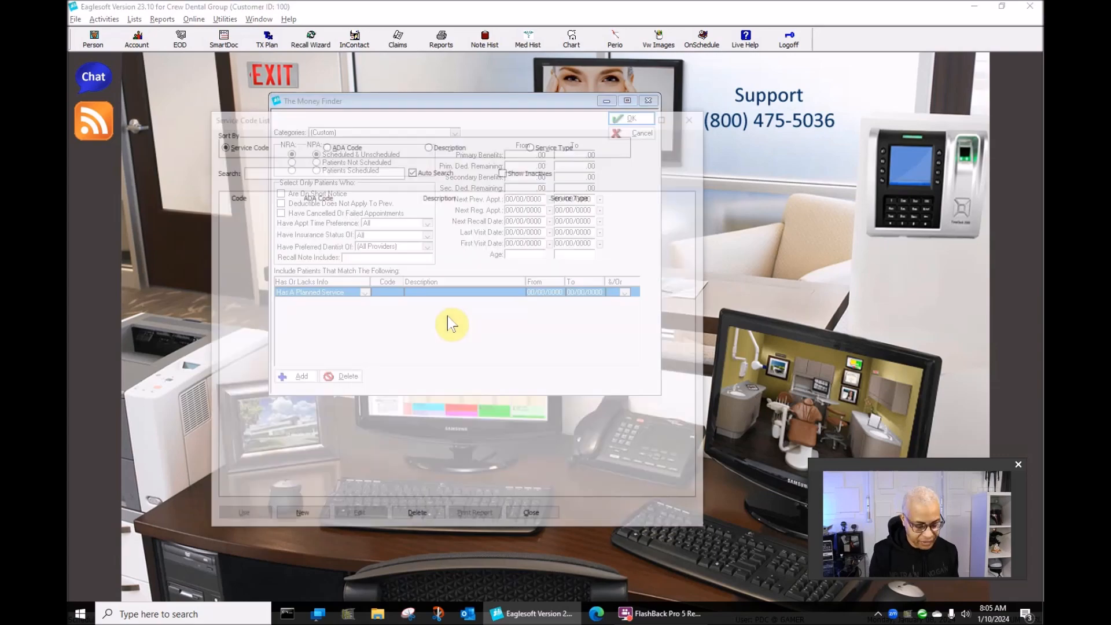
key(BackSpace)
key(BackSpace)
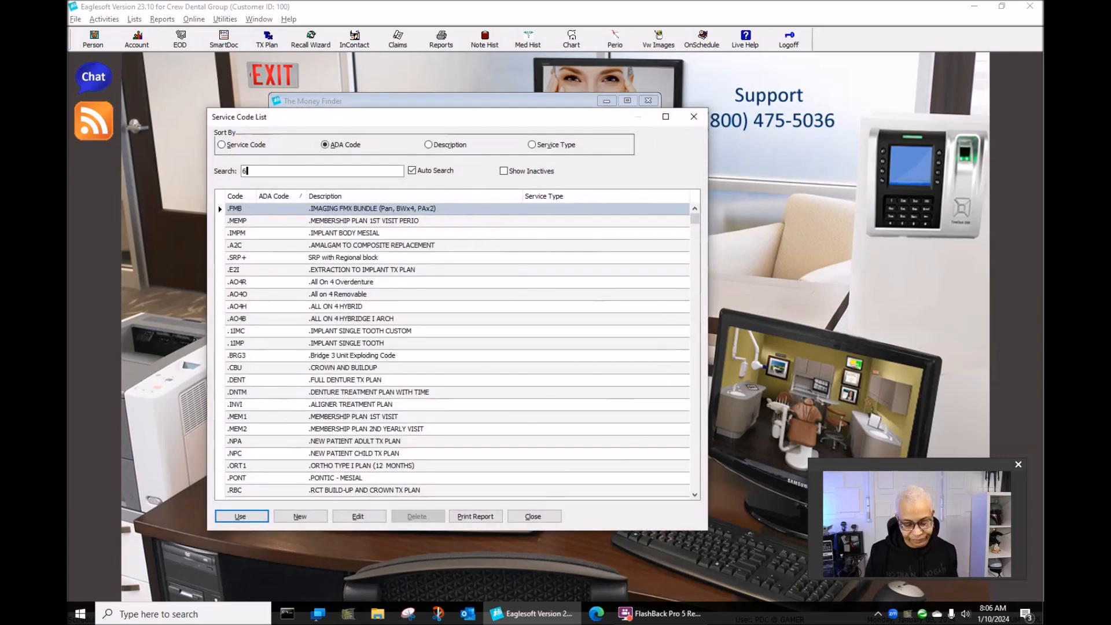
text(d6010)
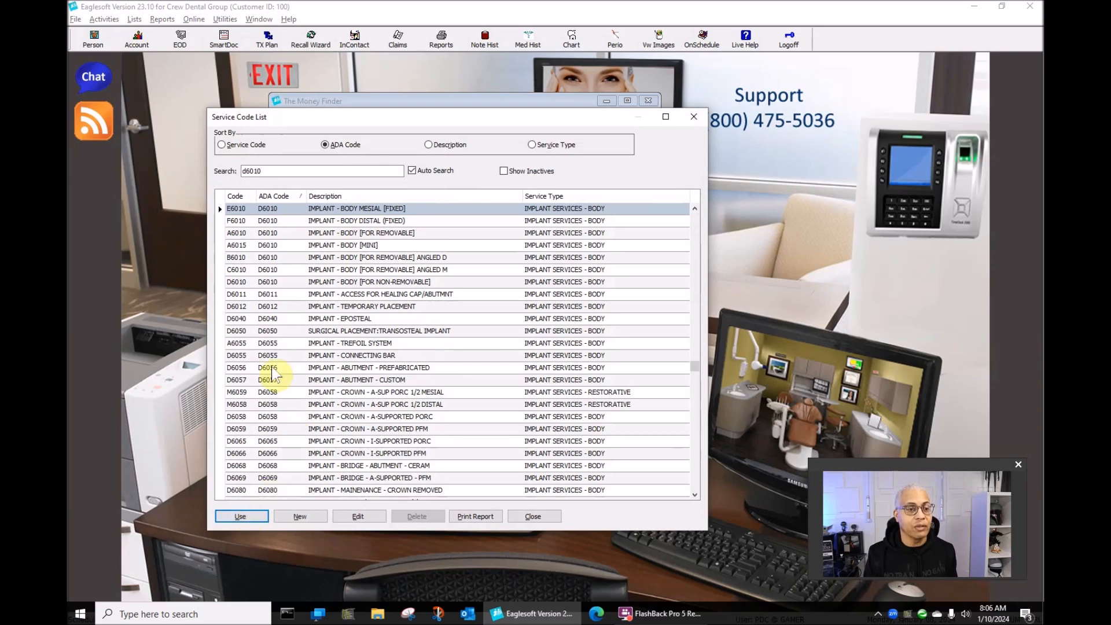
click(253, 283)
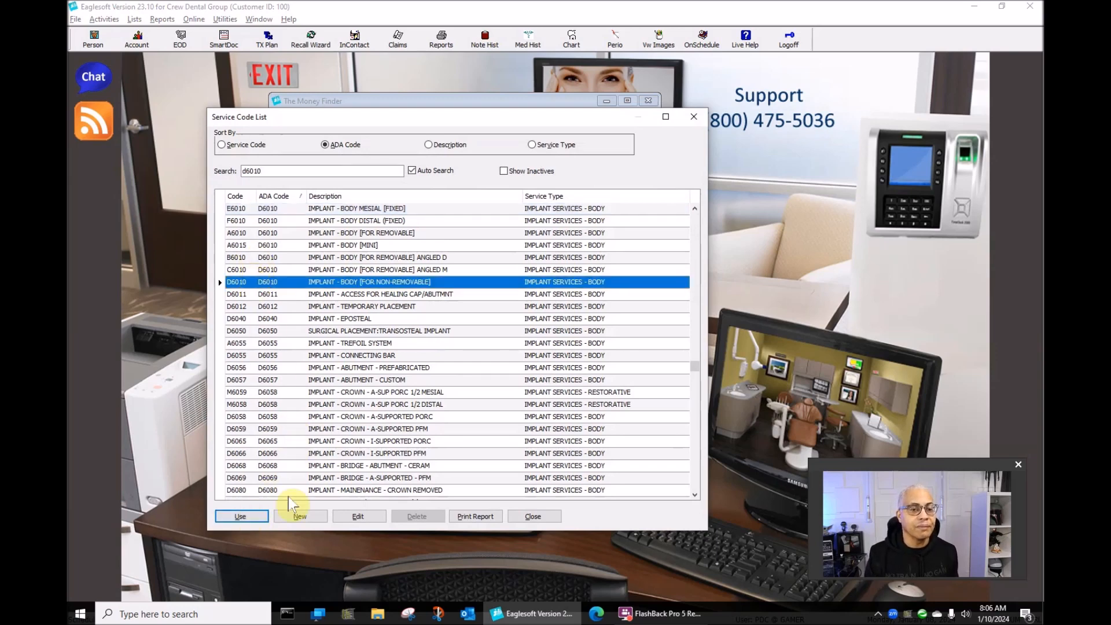
click(255, 516)
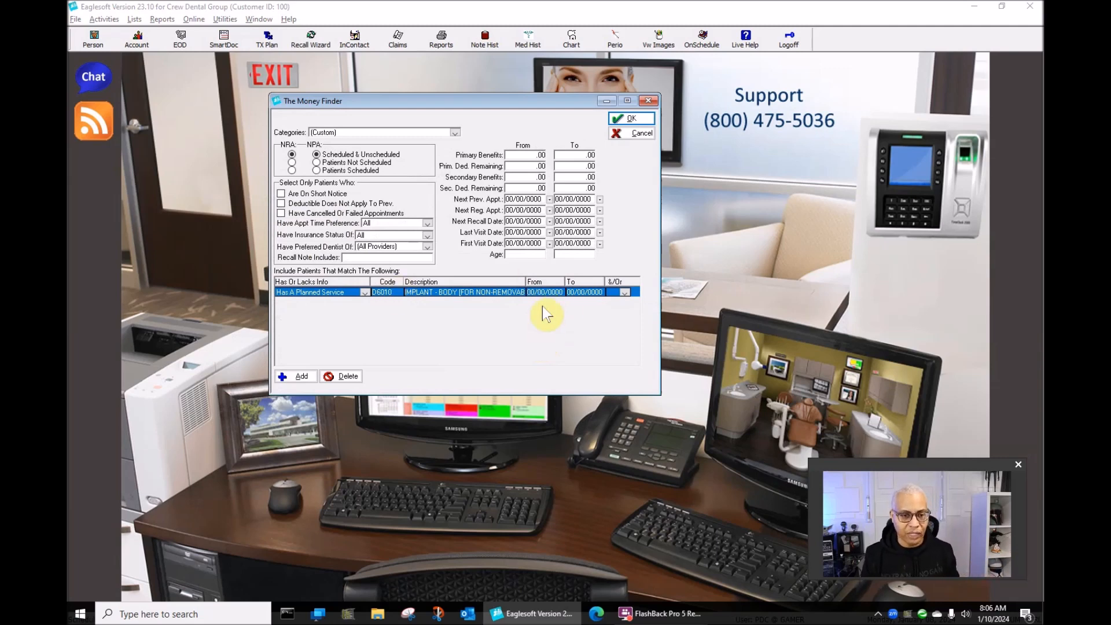
Step: Run the search and export the matching patients to InContact with the batch description "Implant Patients"
click(634, 119)
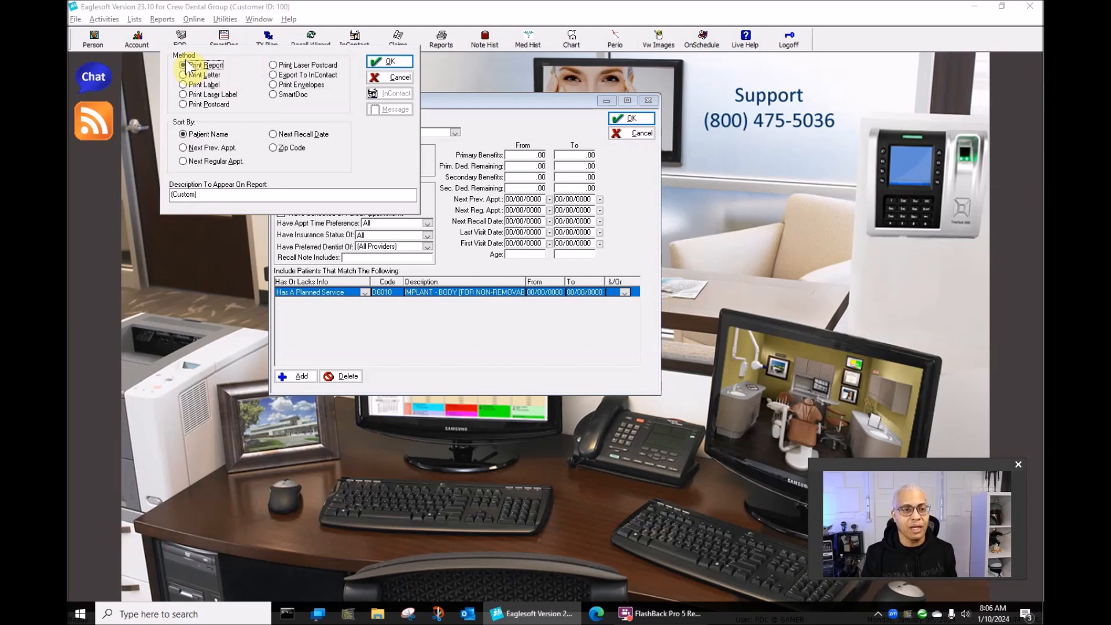
click(289, 76)
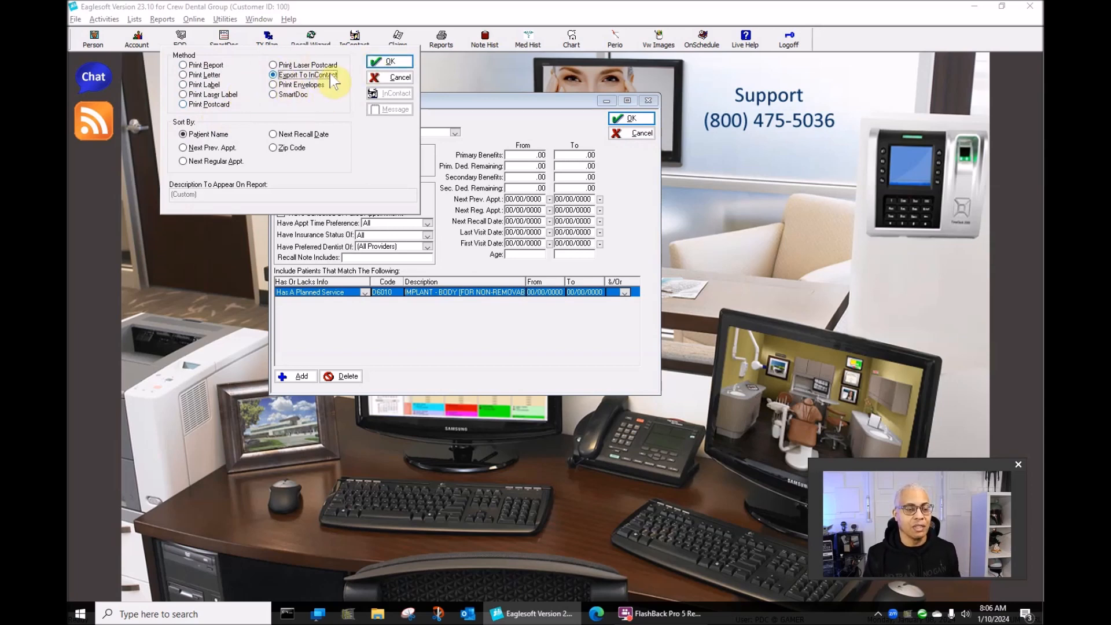
click(392, 61)
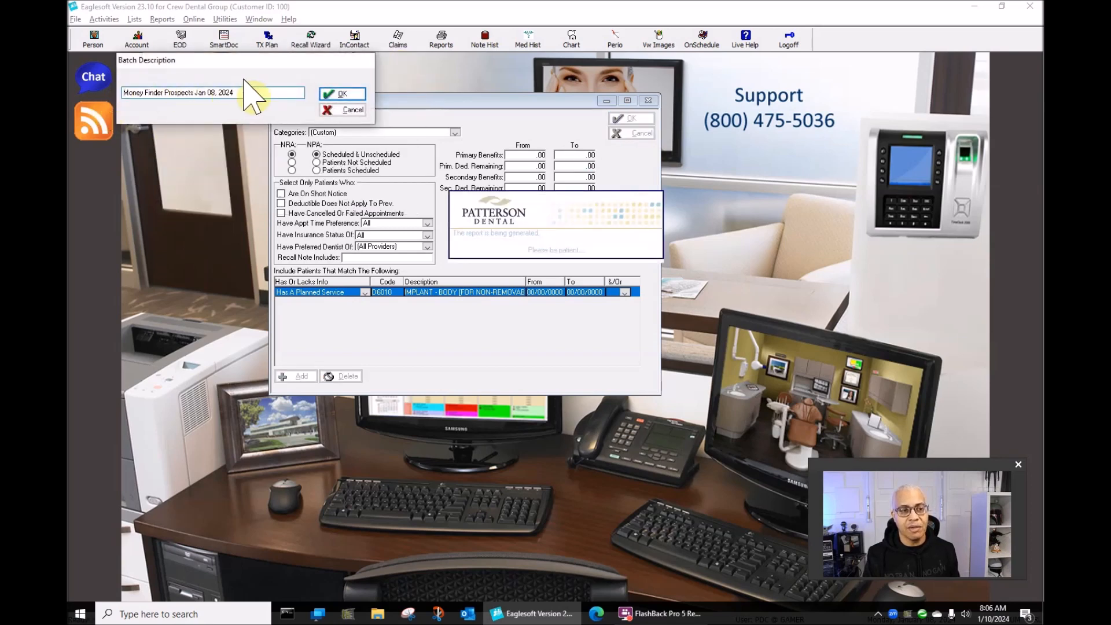
drag(249, 91, 69, 92)
text(Implant Patients)
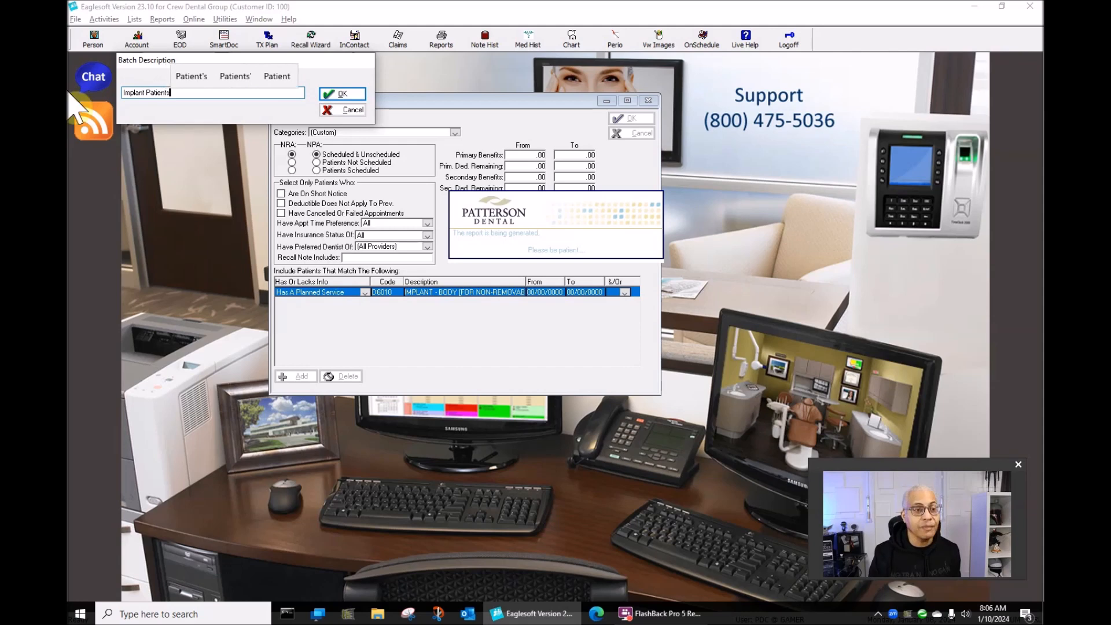
click(342, 94)
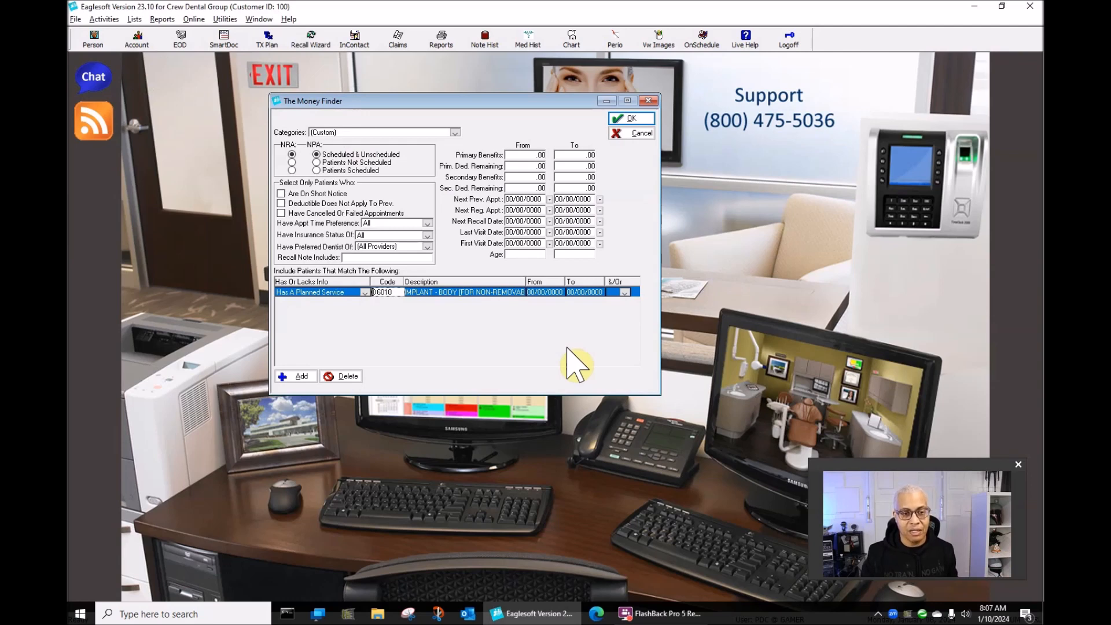
Step: Close The Money Finder and open the InContact list of exported patients
click(641, 133)
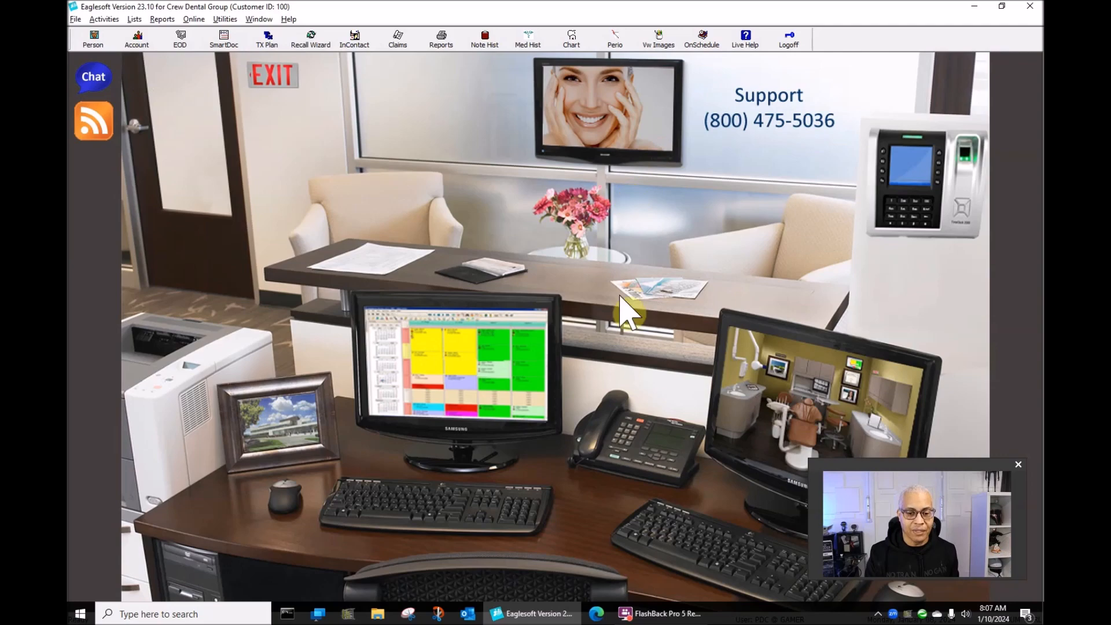
click(632, 451)
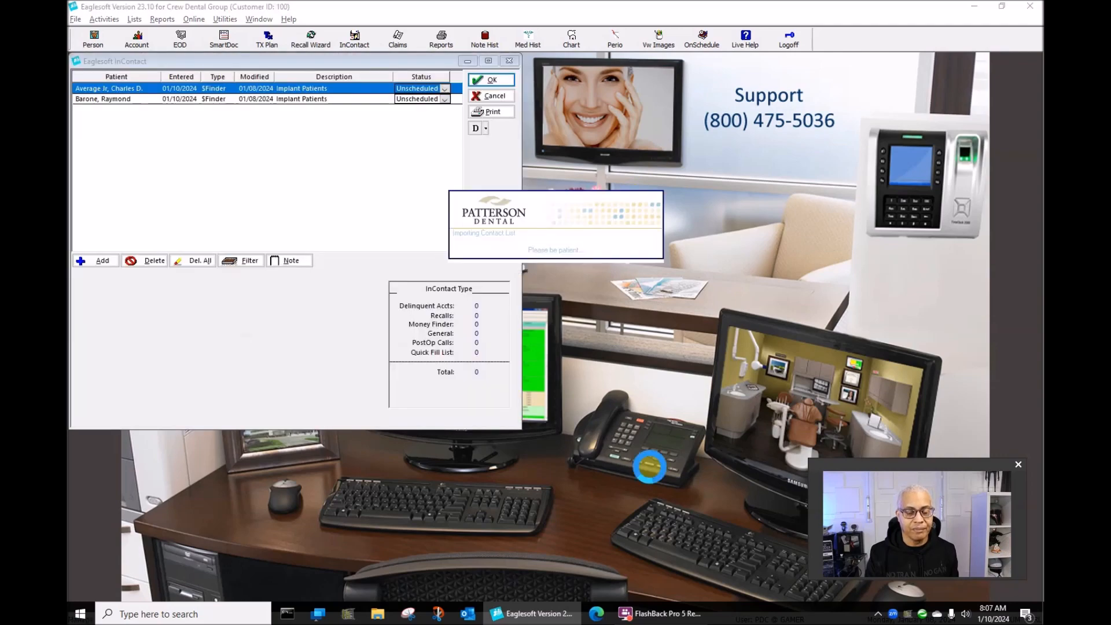
drag(190, 65, 397, 97)
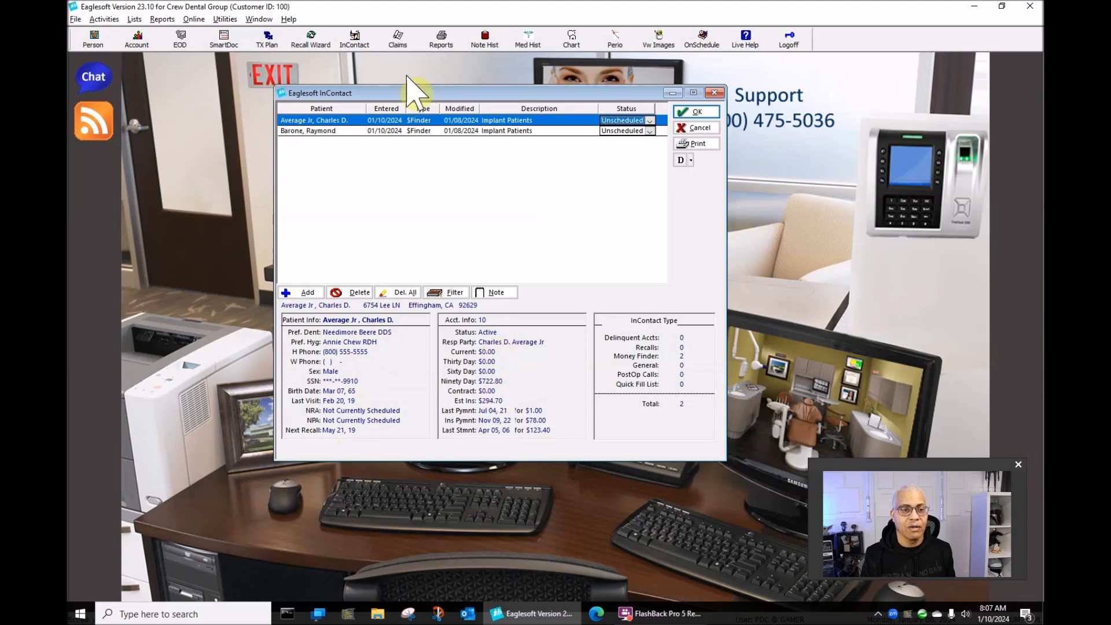
Step: Examine the first listed patient's record for contact details, close it without changes, and review the entry's available actions
right_click(398, 121)
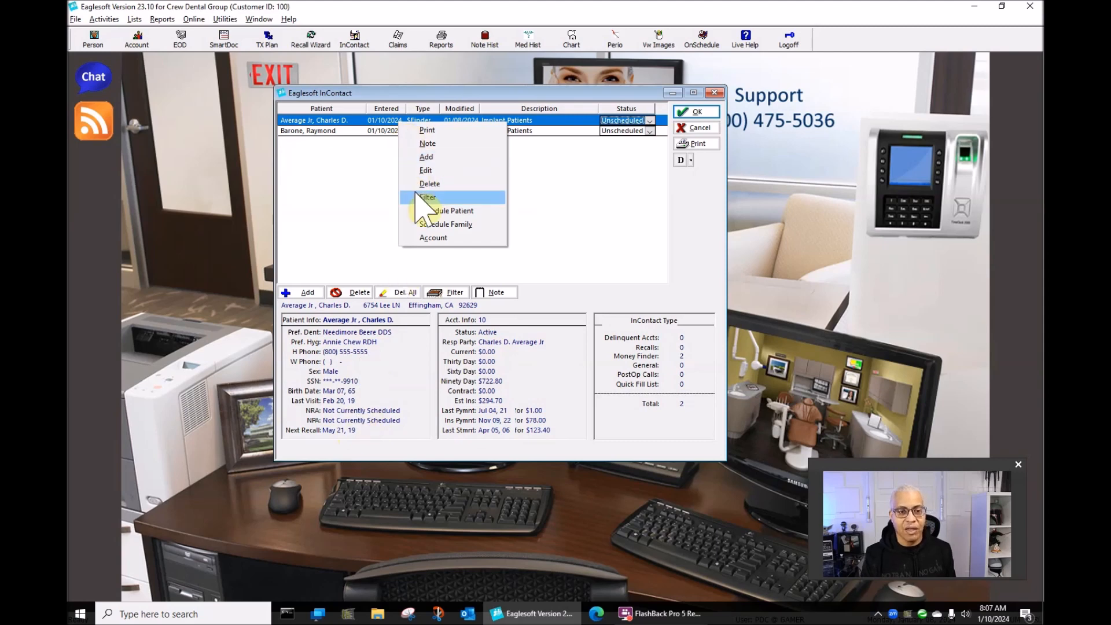
click(443, 171)
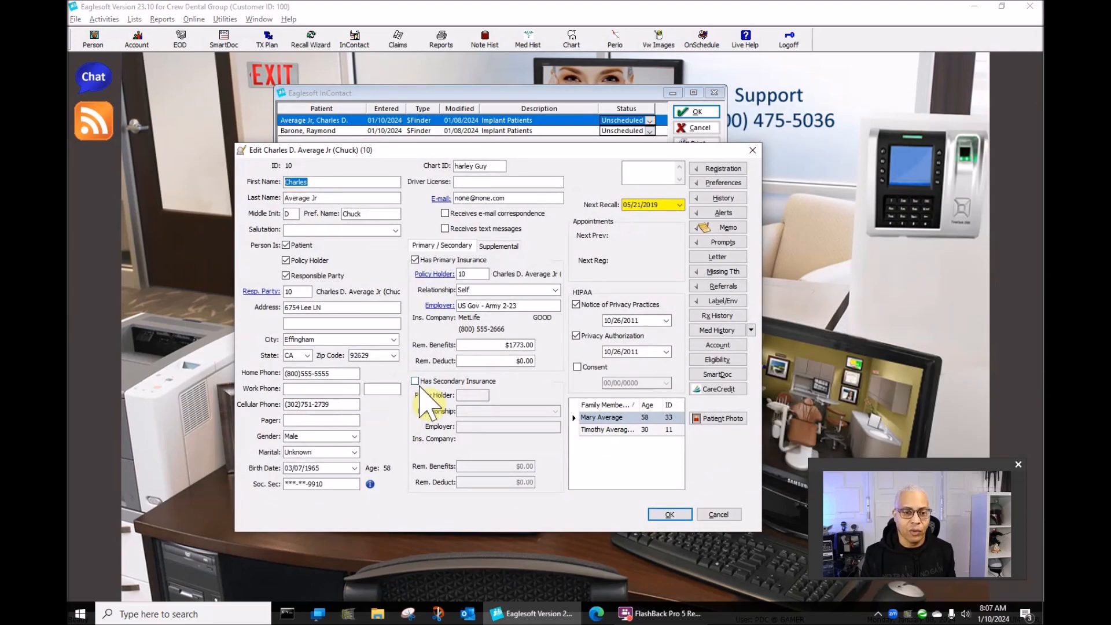
drag(595, 148, 818, 117)
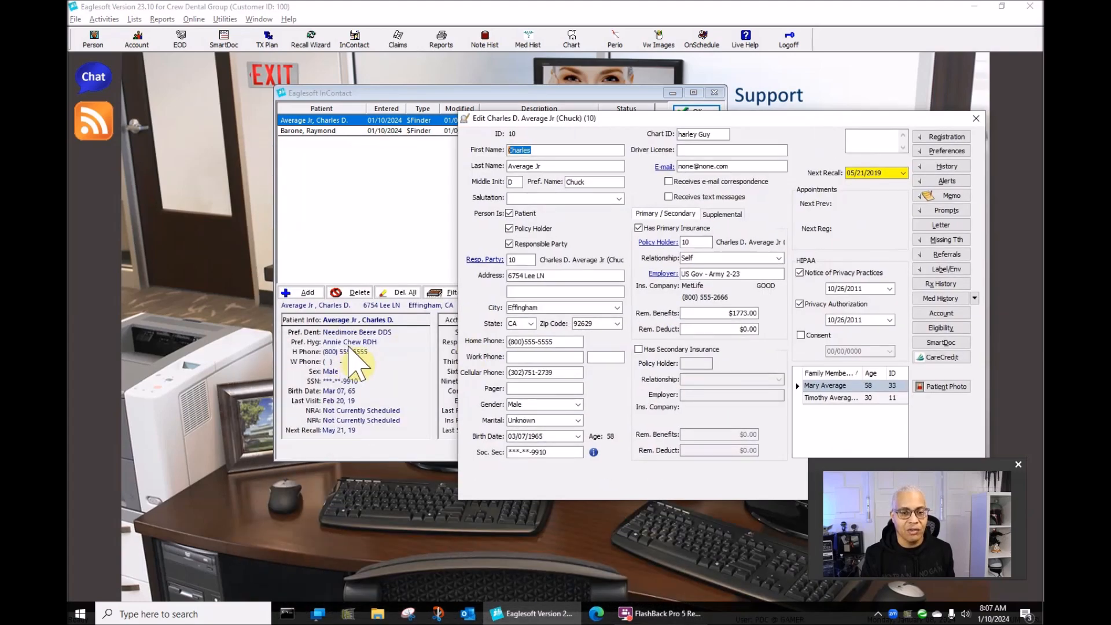
drag(622, 119, 431, 102)
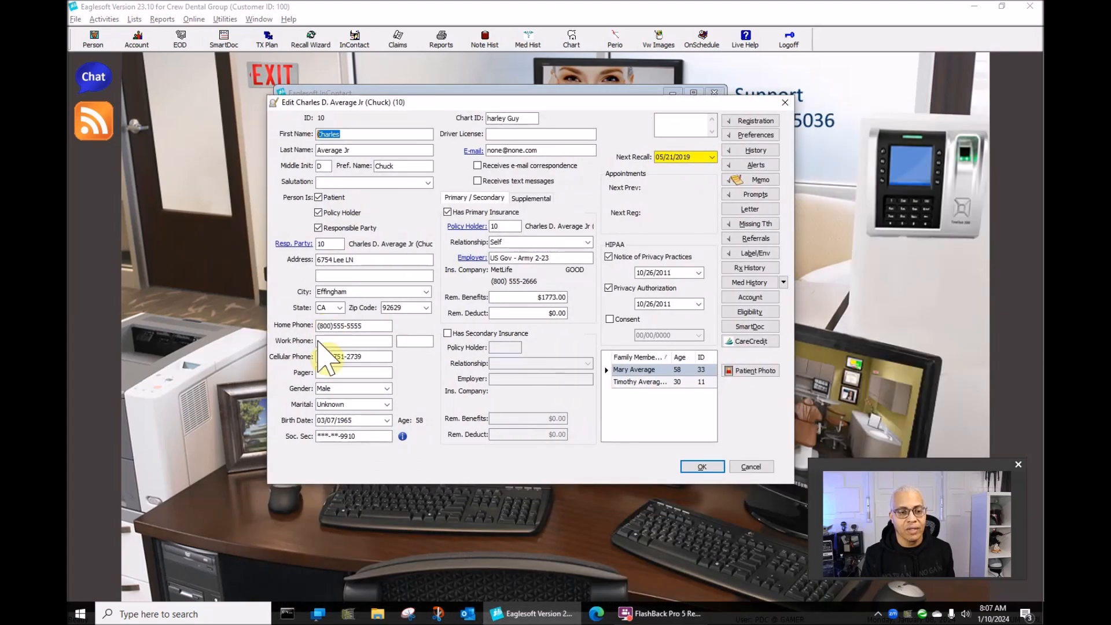
click(785, 102)
right_click(366, 120)
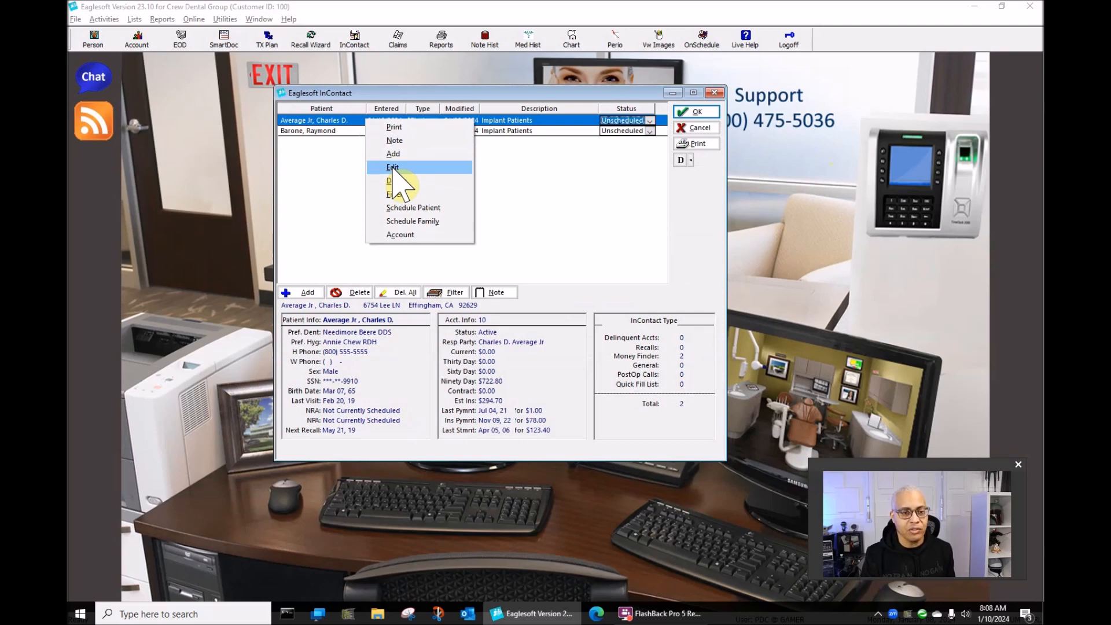
click(508, 93)
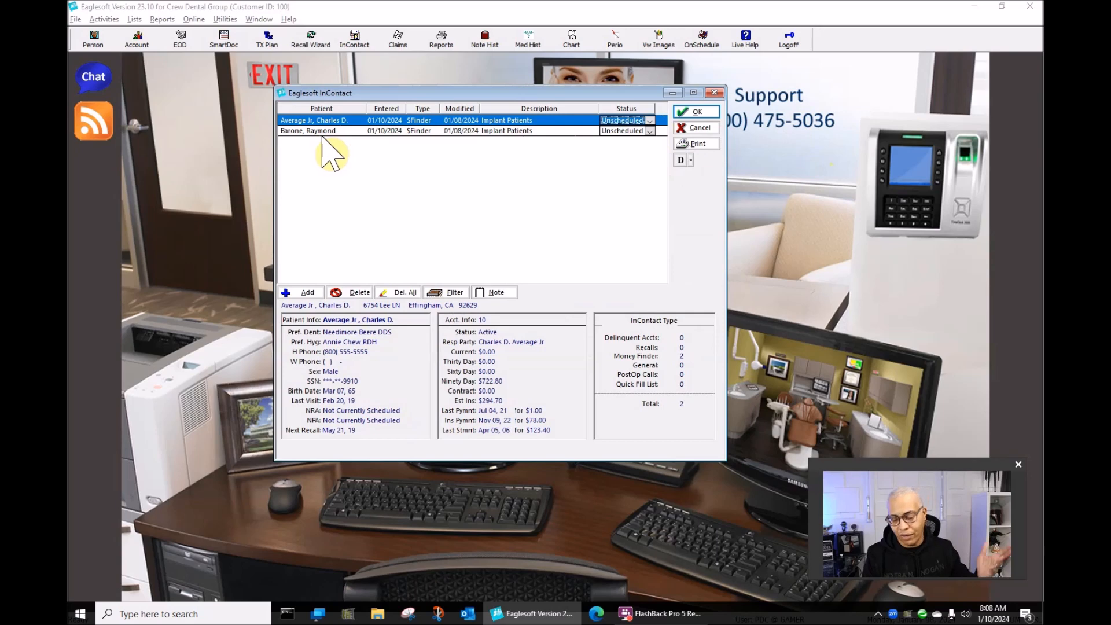
Step: Start a contact note for the first listed patient with placeholder text and enable Create Account Note Using This Note
click(495, 293)
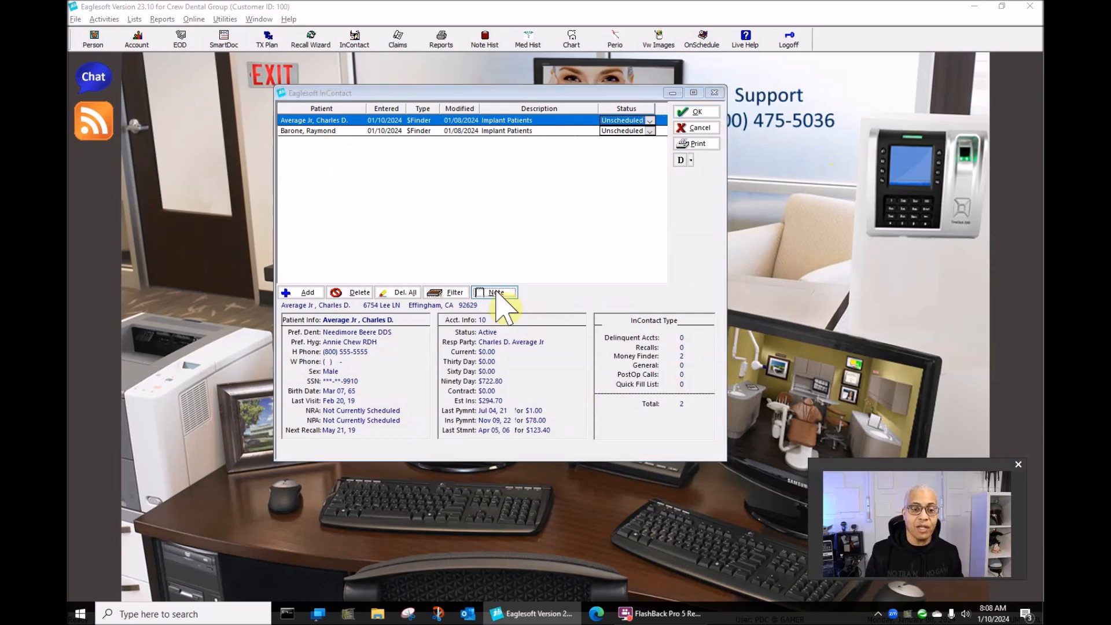
drag(272, 56, 559, 142)
text(jvhkjvhkn kfd)
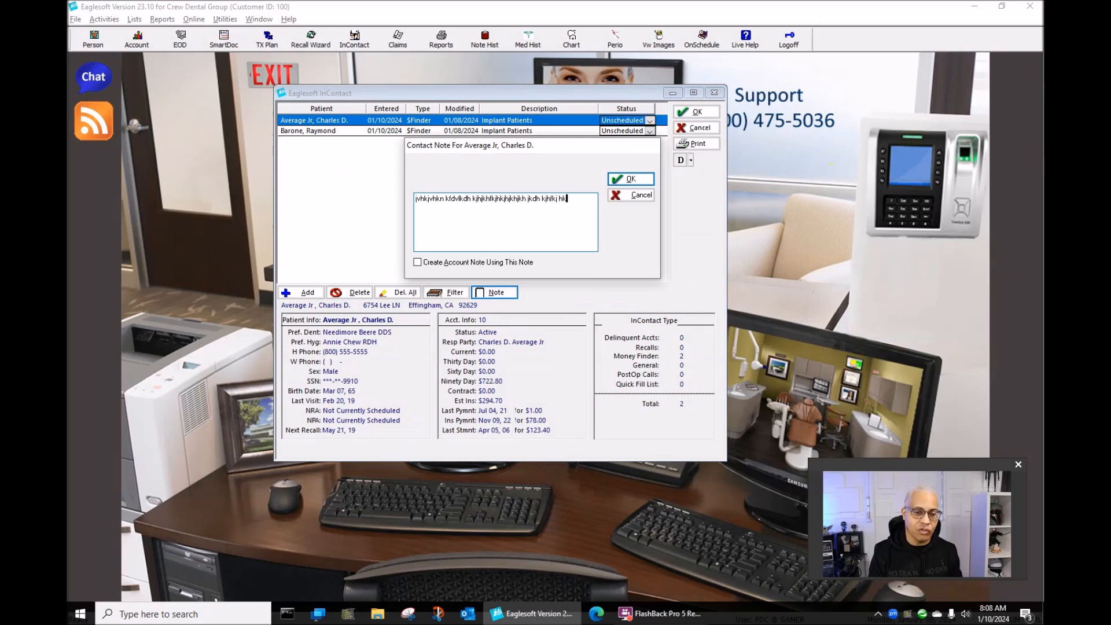
text(vlkdh kjhjkhfkjhkjhjkhjkh jkdh kjhfkj hk)
click(417, 262)
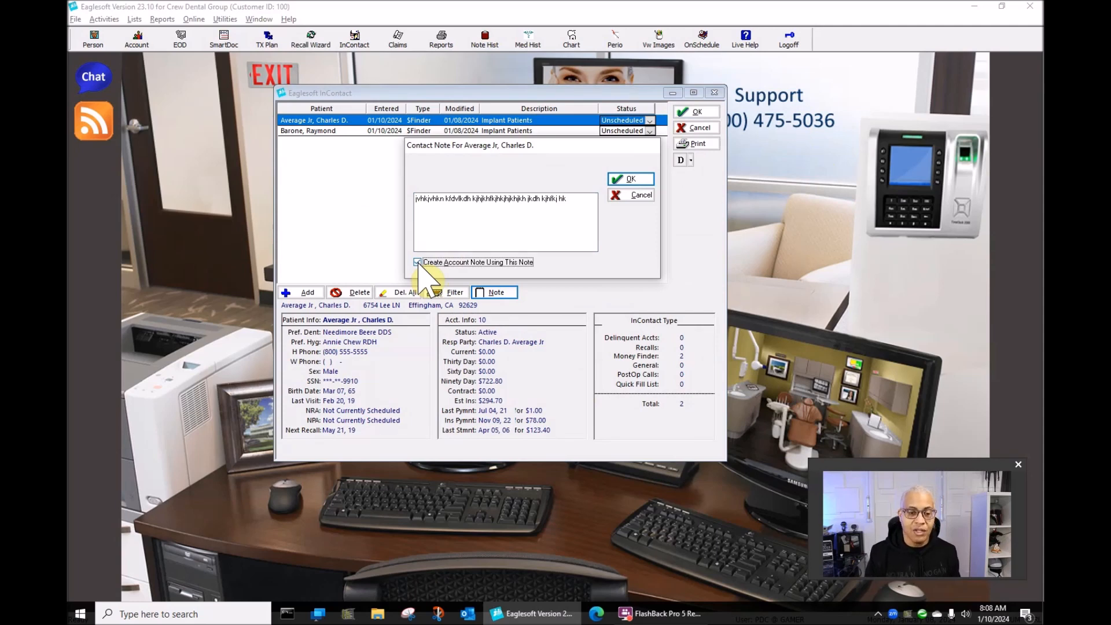
Step: Replace the placeholder contact note with one saying the patient was talked to about Implant and "he wants to wait till 2025", and save it
drag(567, 200, 78, 220)
text(Ta)
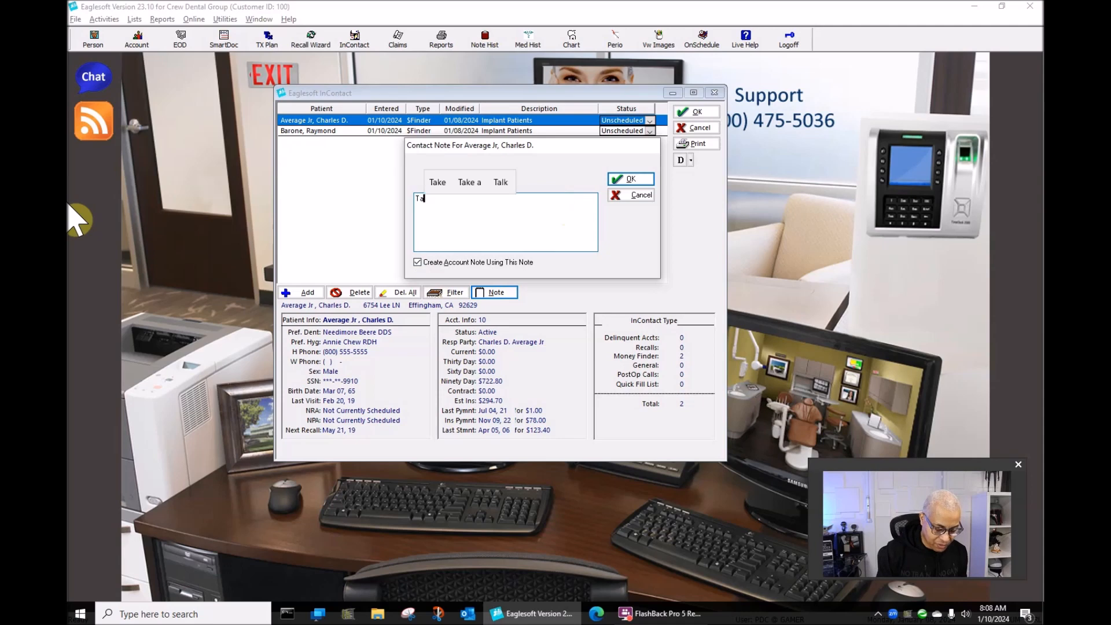
text(lked to C)
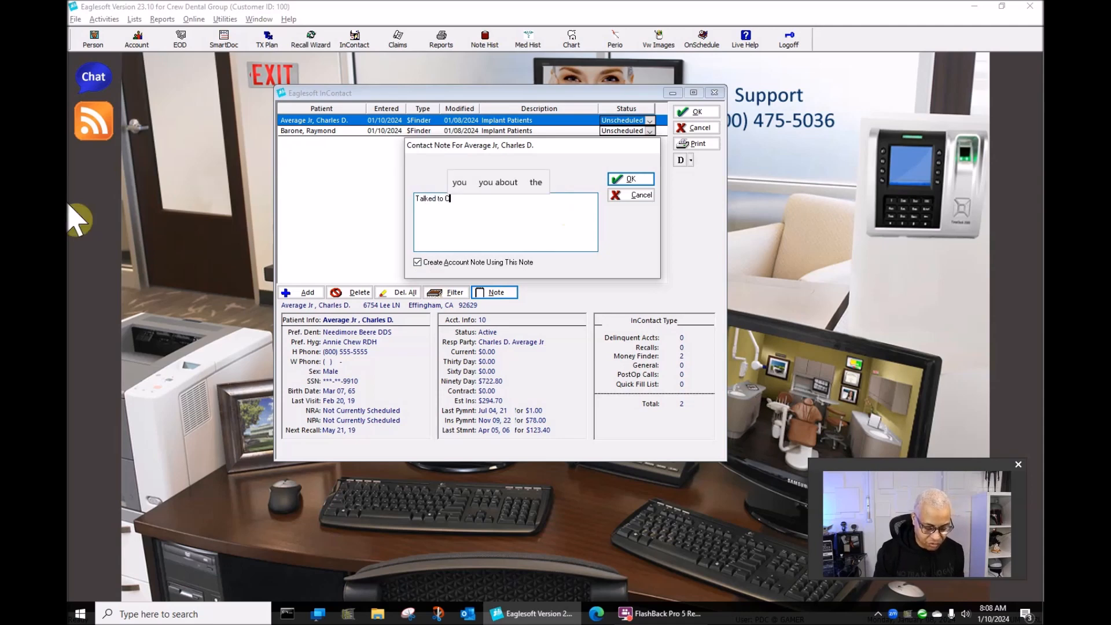
text(harles about )
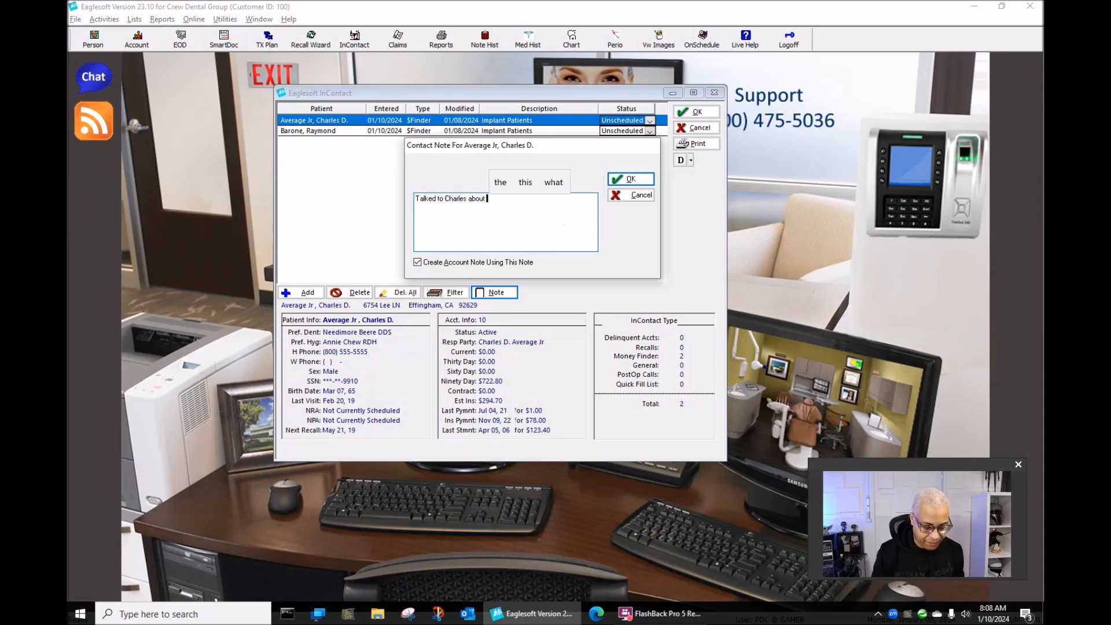
text(Implant)
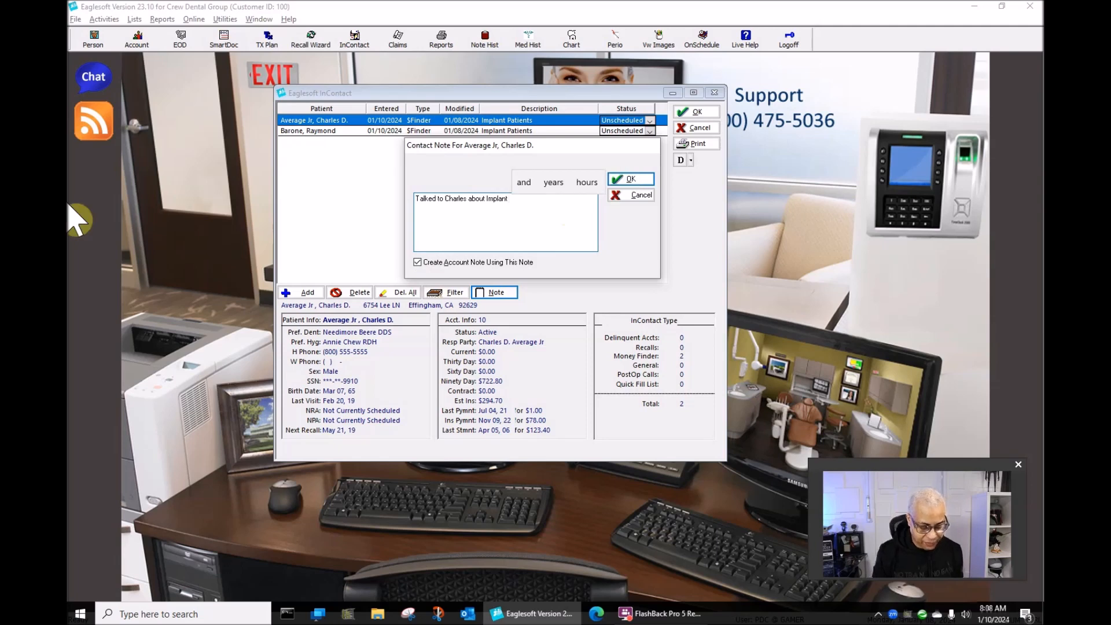
text(   he wants )
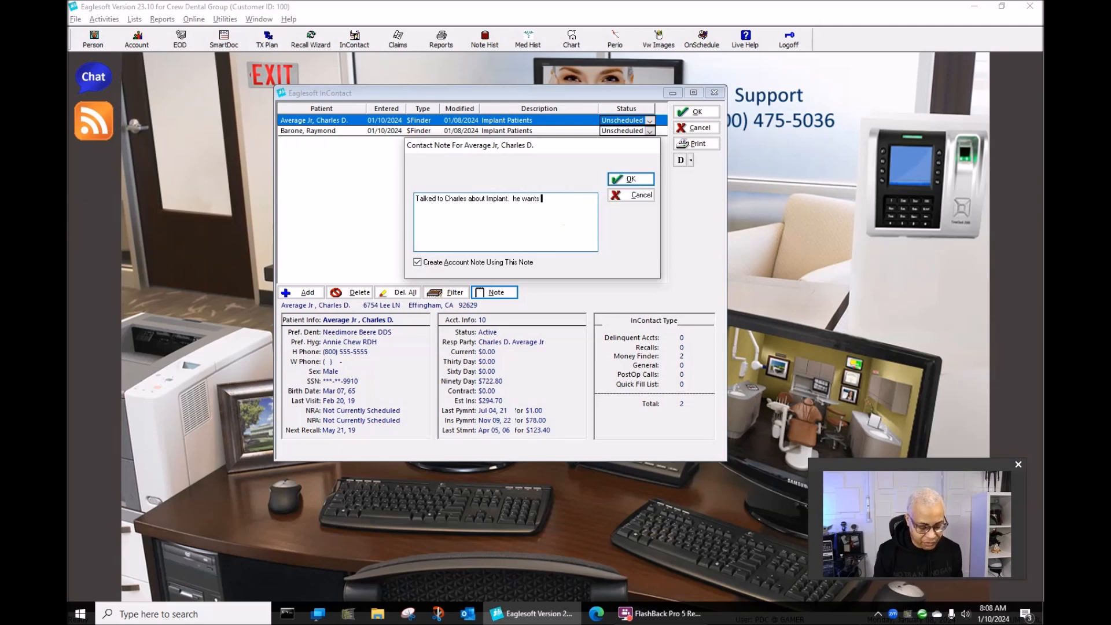
text(to wait till 2025)
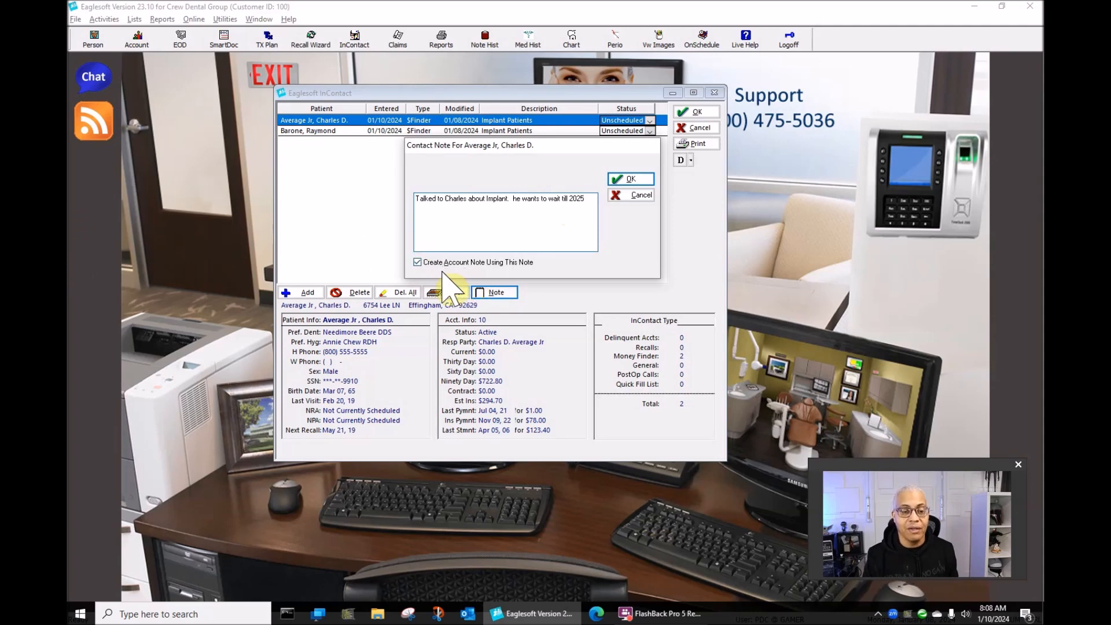
click(629, 179)
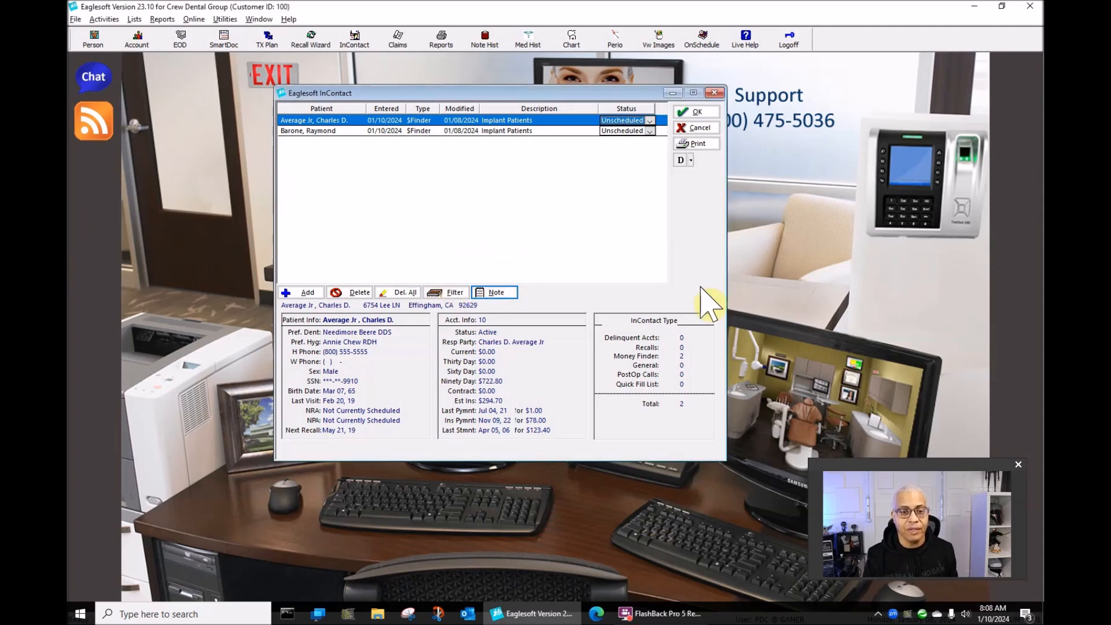
Step: Set the first listed patient's InContact status to Other and save the list
click(648, 118)
drag(655, 141, 657, 207)
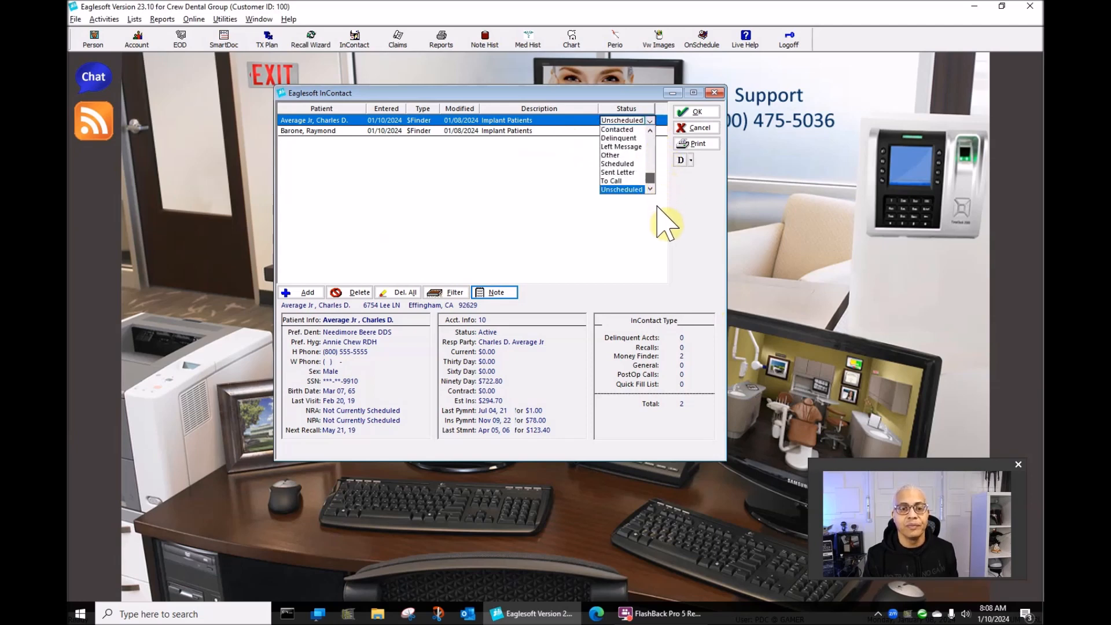
drag(653, 168, 650, 154)
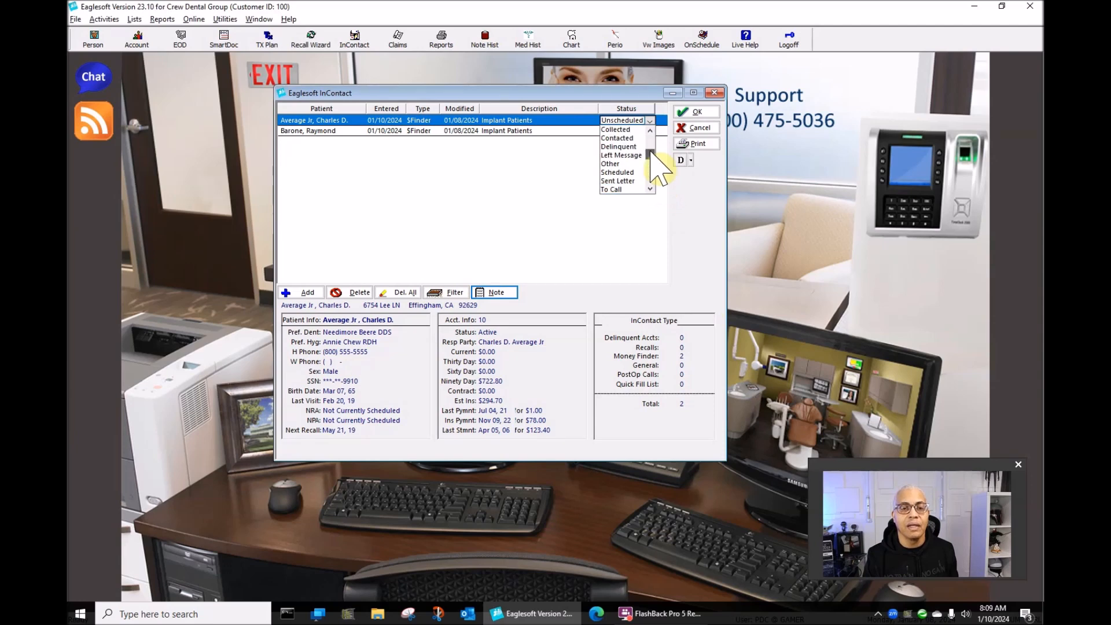
click(617, 164)
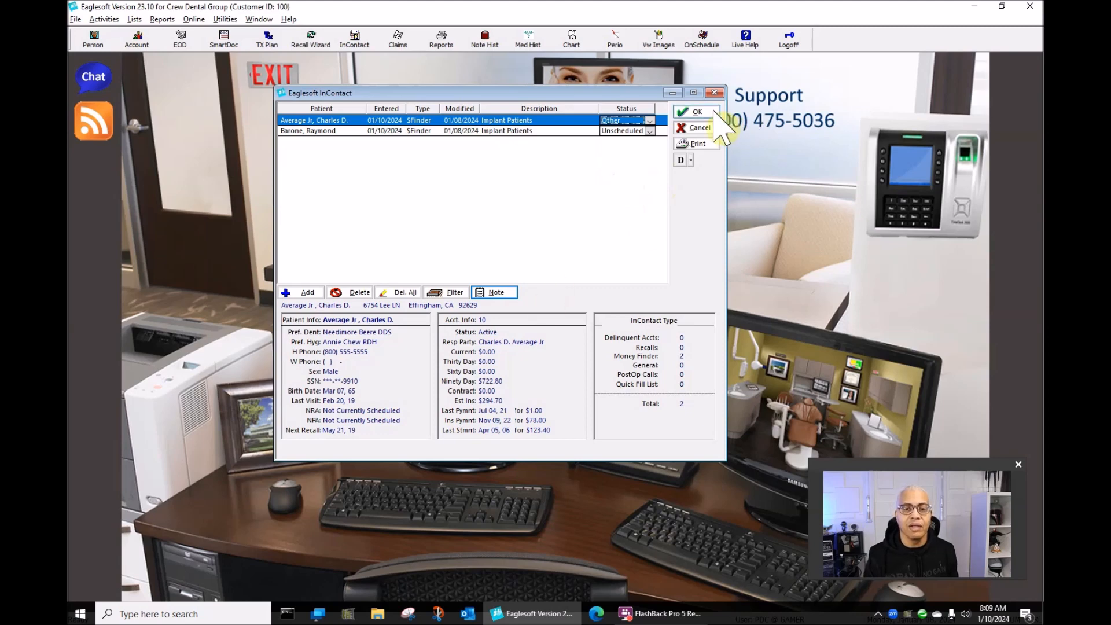
click(698, 111)
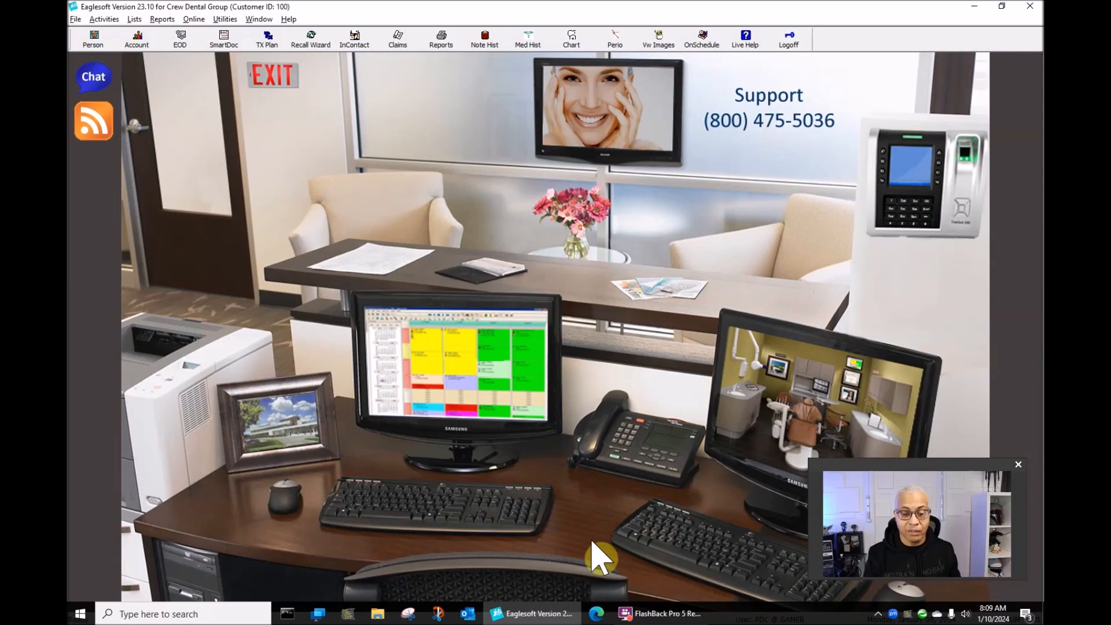
Step: Reopen InContact, check the first listed patient's account ledger for the 1/8/2024 contact note, and close the account
click(617, 437)
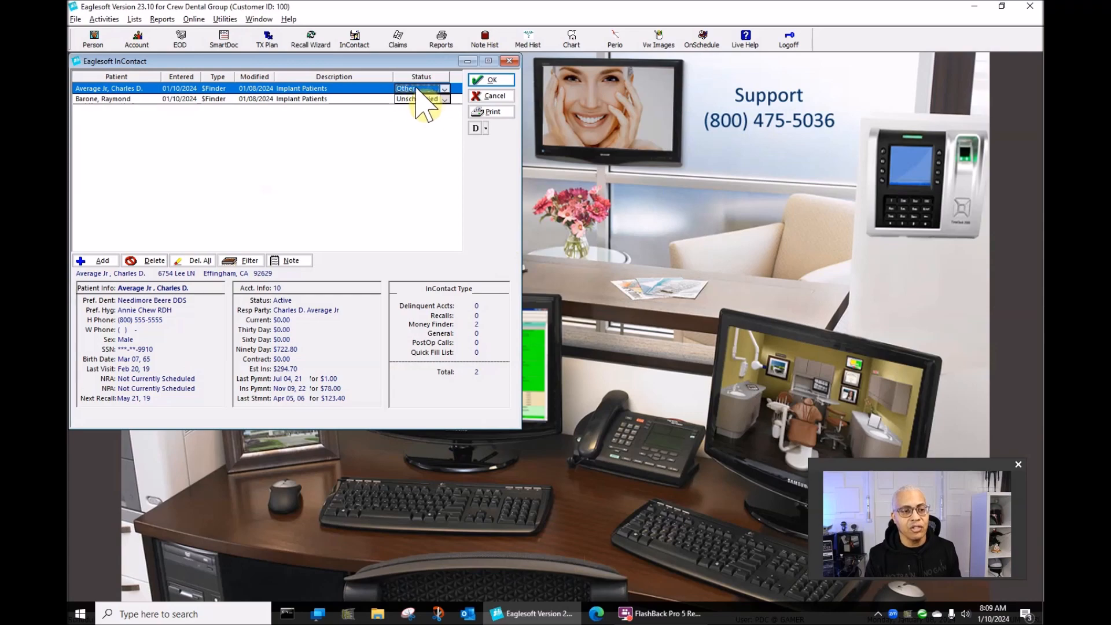
right_click(313, 91)
click(366, 206)
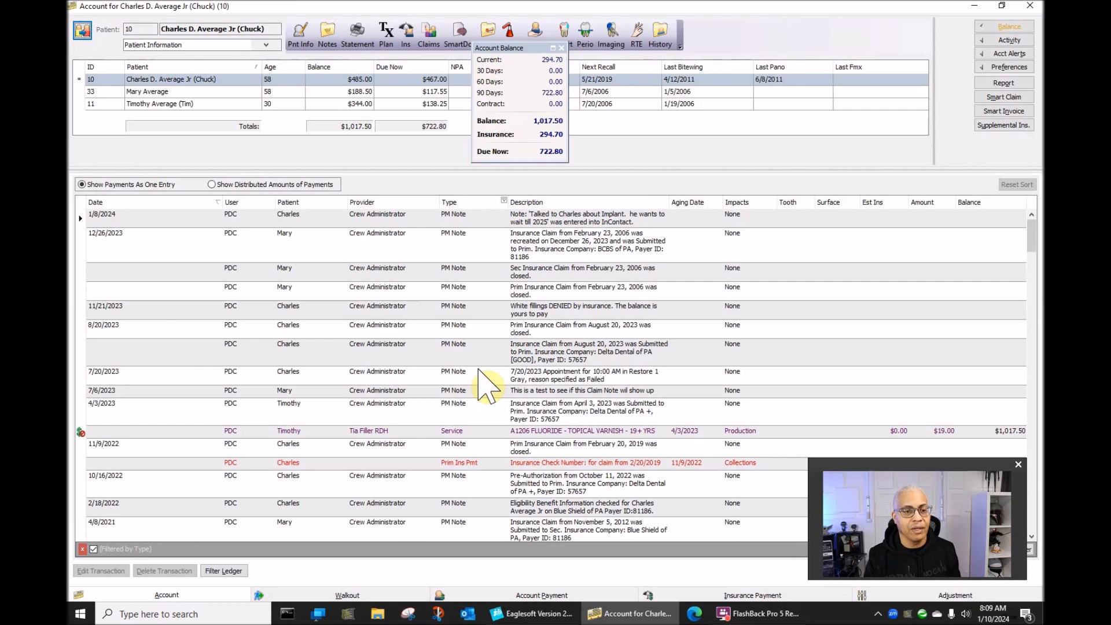
click(531, 218)
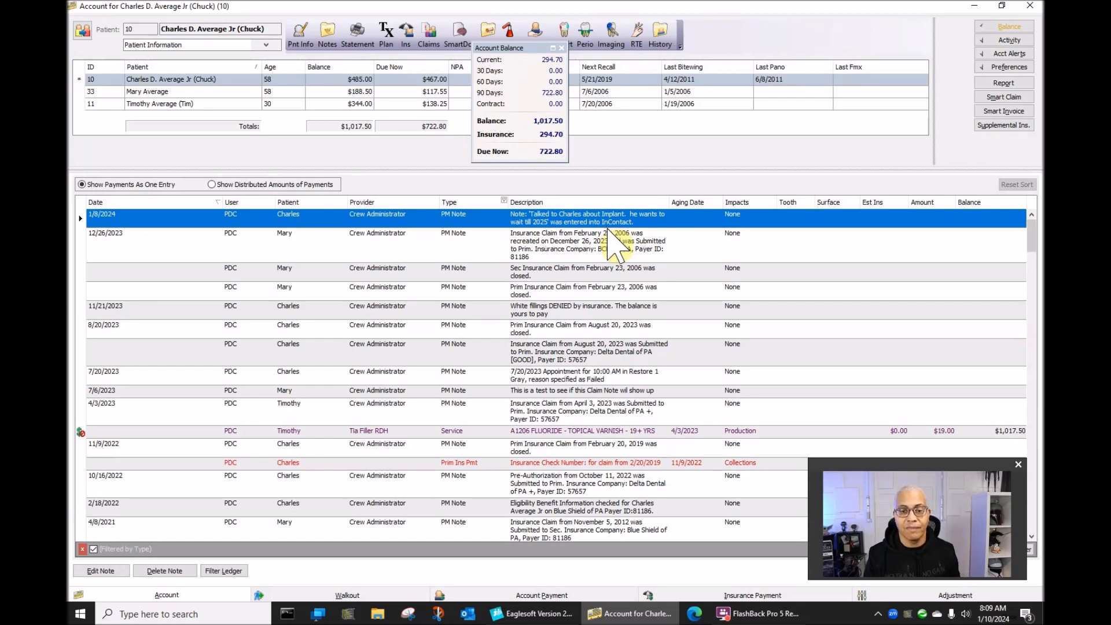
click(1030, 5)
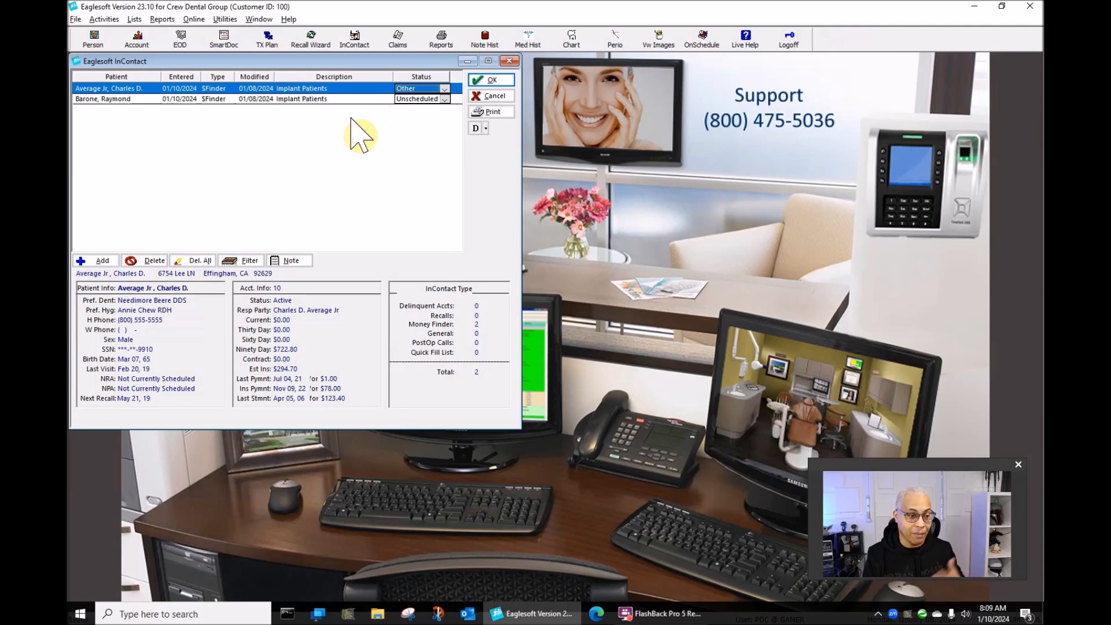
Step: Delete the first patient from InContact, remove all remaining people, confirming both deletions, and save the emptied list
click(148, 261)
click(594, 344)
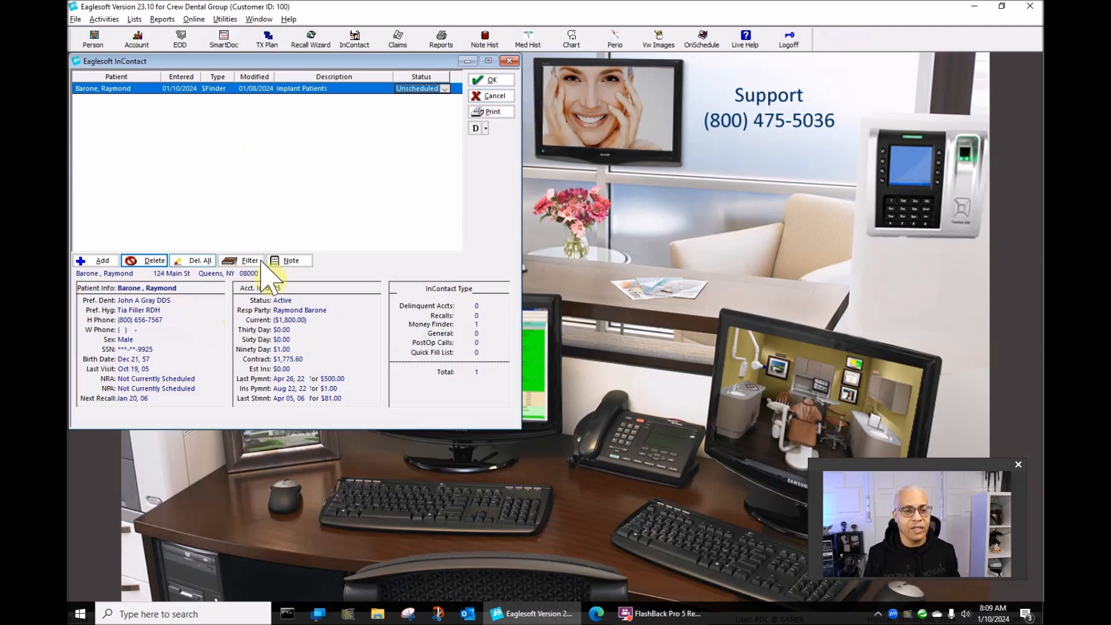
click(198, 261)
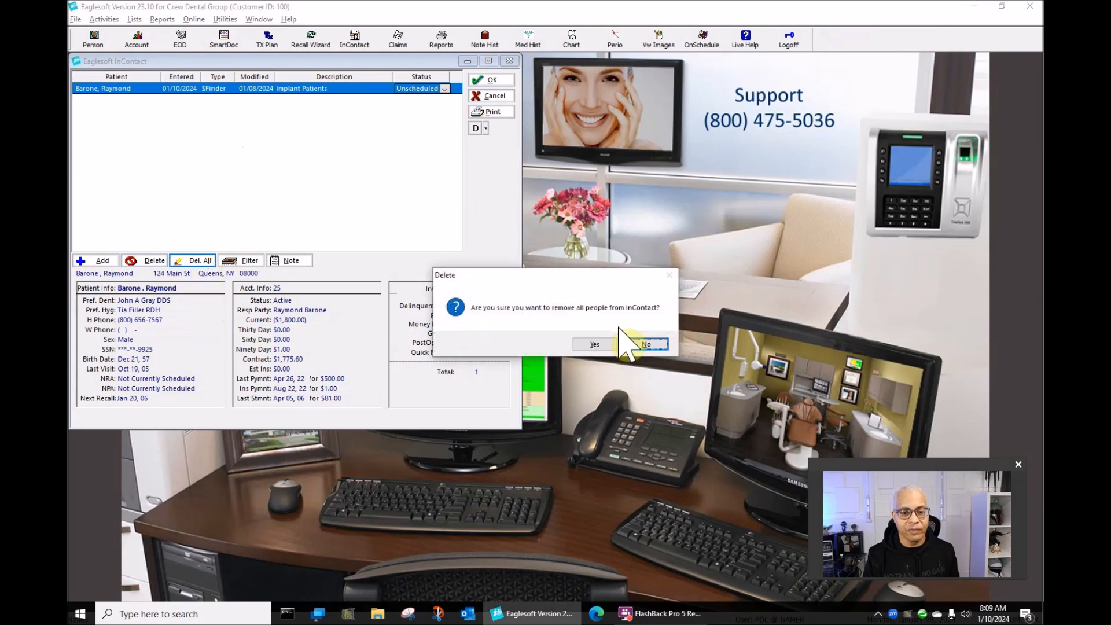
click(595, 344)
click(486, 79)
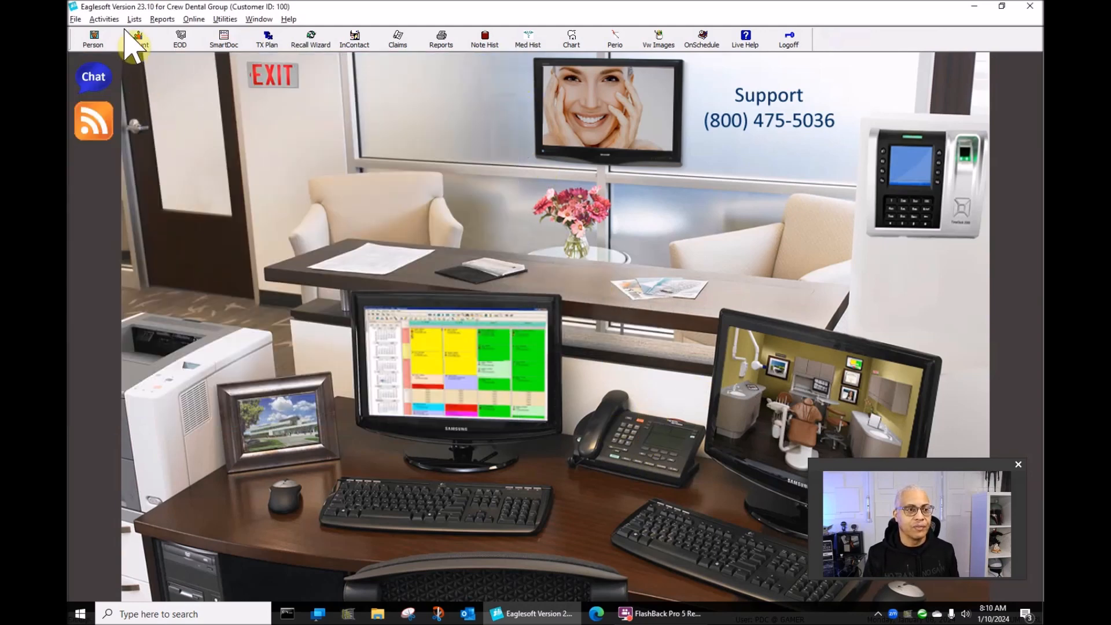
Step: Set up a Money Finder search for Patients Not Scheduled under both NRA and NPA, with Next Recall Date from 01/01/2024 to 01/31/2024
click(104, 19)
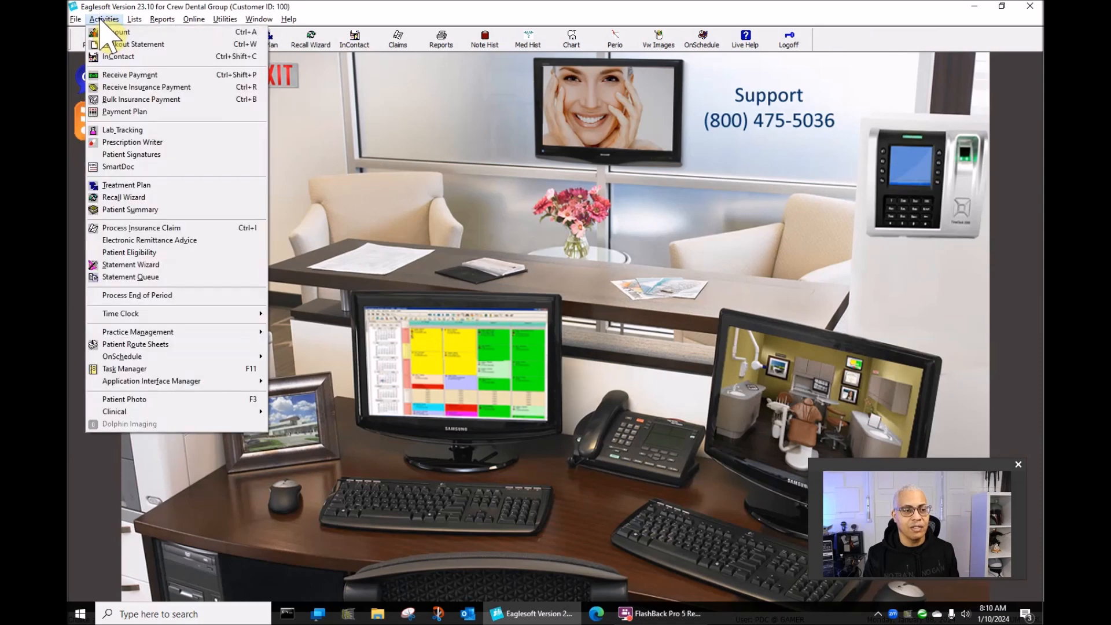
mouse_move(174, 333)
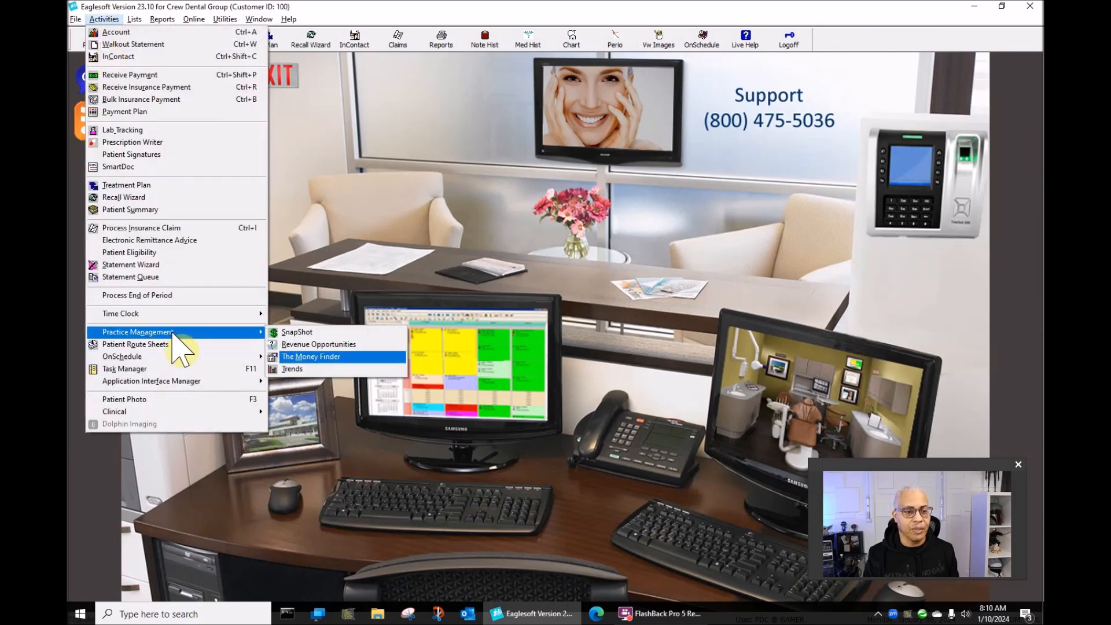
click(365, 358)
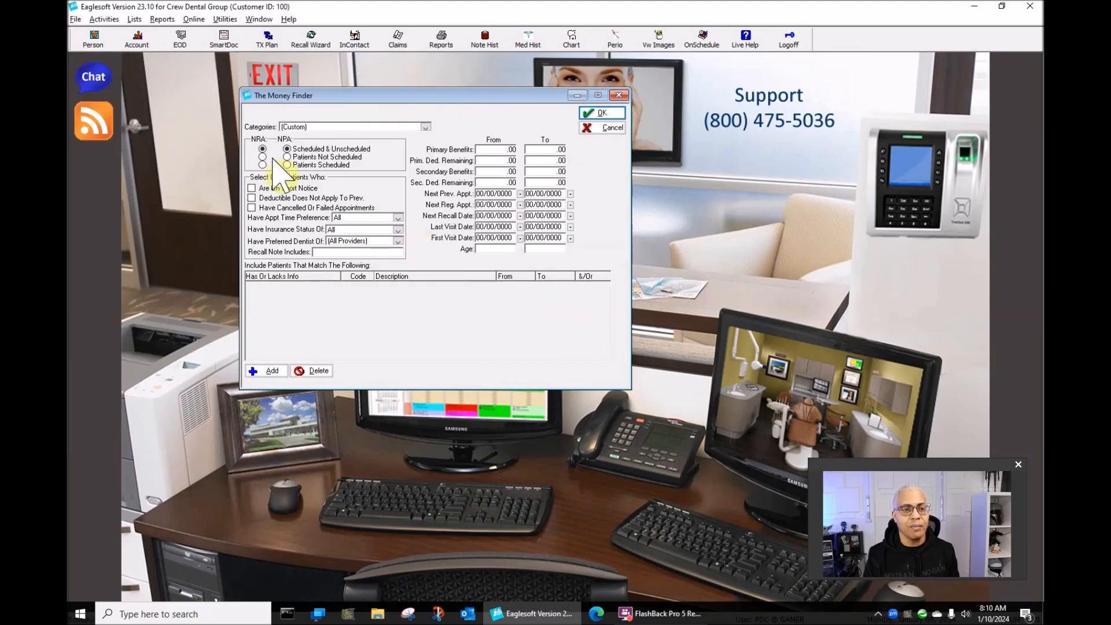
click(262, 157)
click(286, 157)
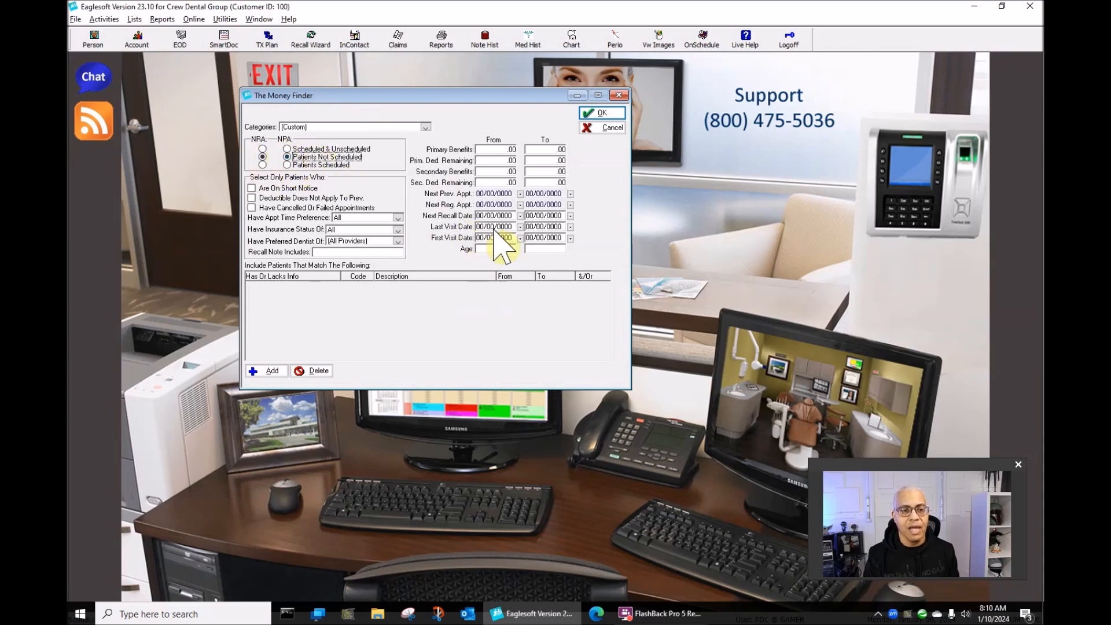
click(477, 216)
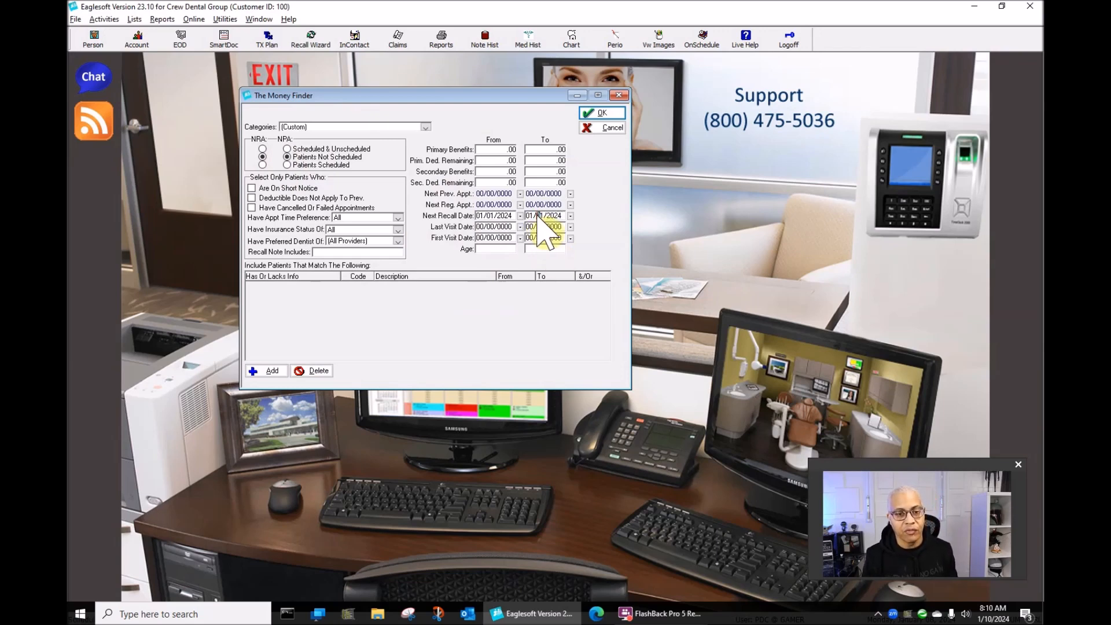
text(3)
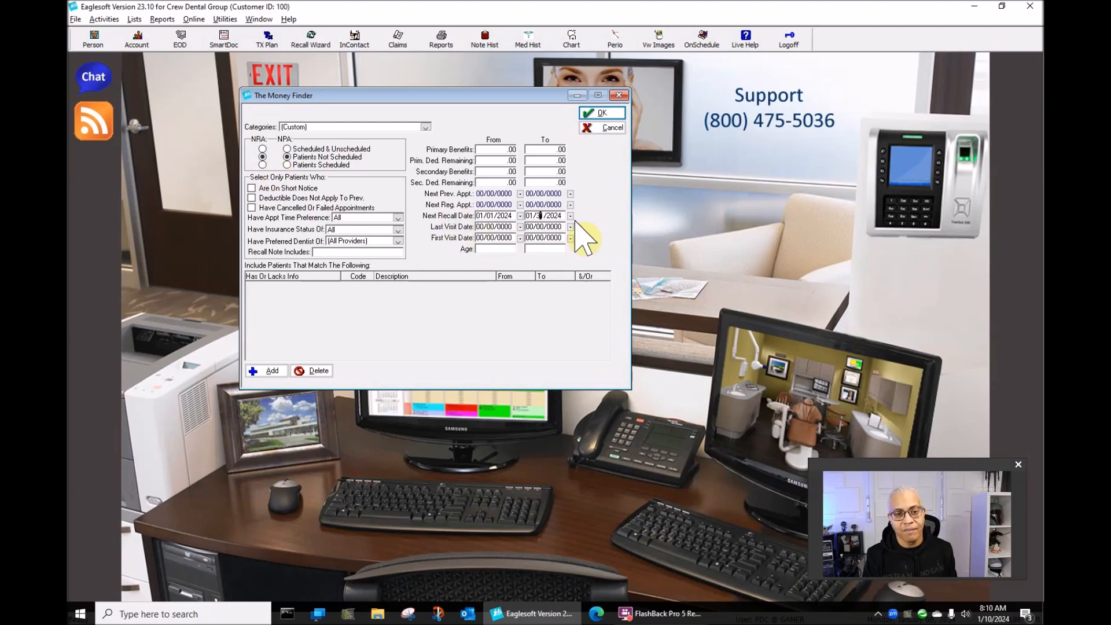
Step: Run the recall search with the Print Report method sorted by Patient Name, and dismiss the resulting message
click(601, 113)
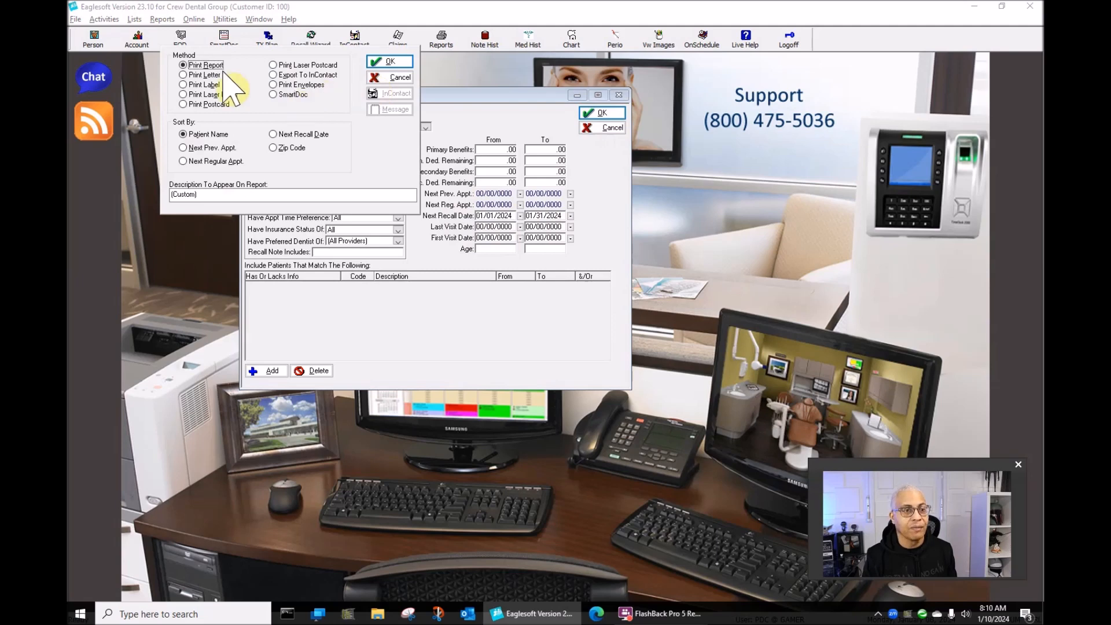
click(389, 62)
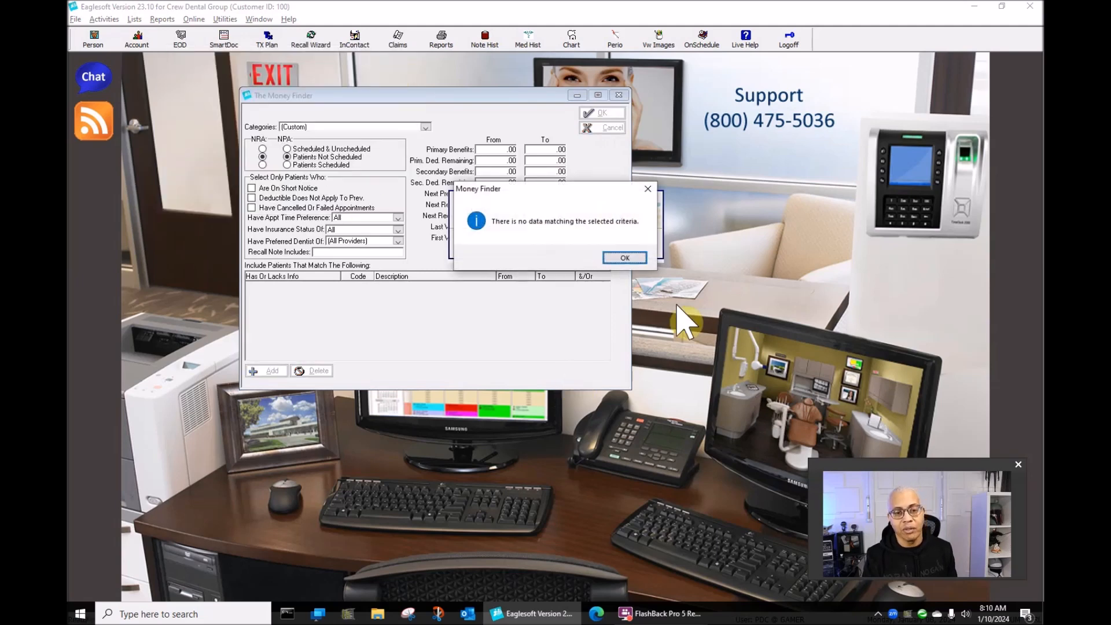
click(623, 258)
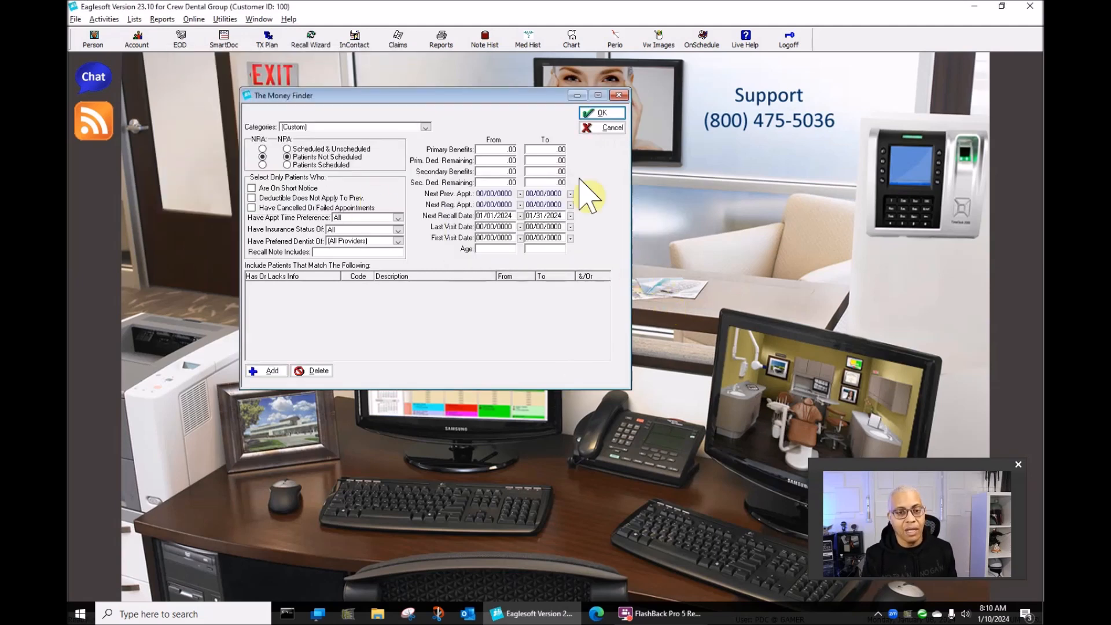